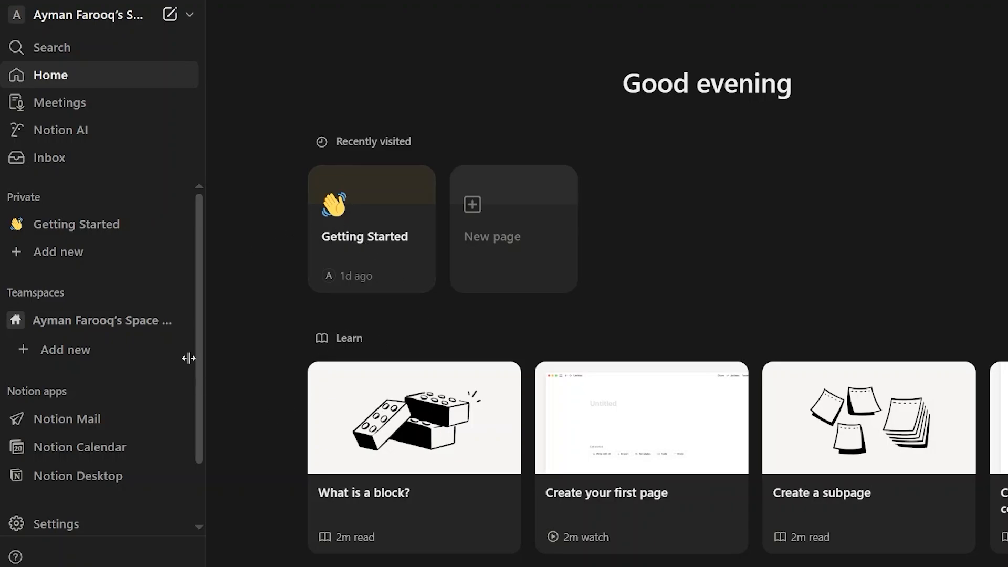
Create a new private page titled HOME
left_click(97, 224)
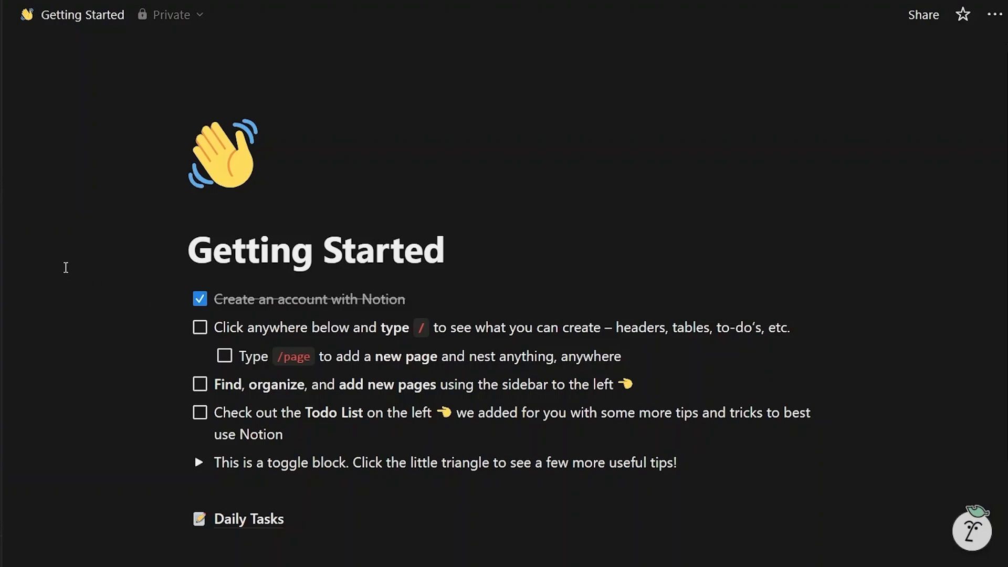
key("ctrl+backslash")
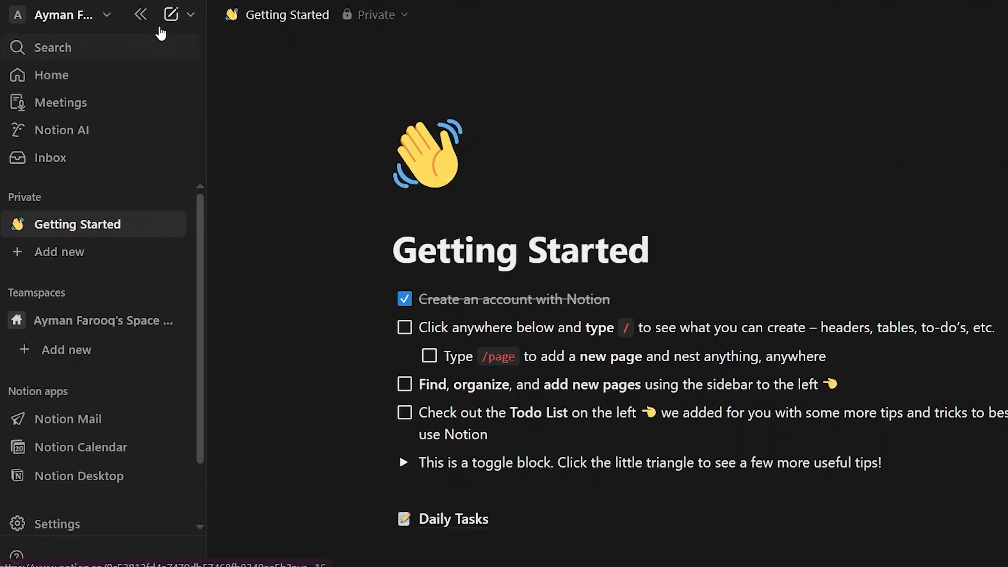
left_click(170, 15)
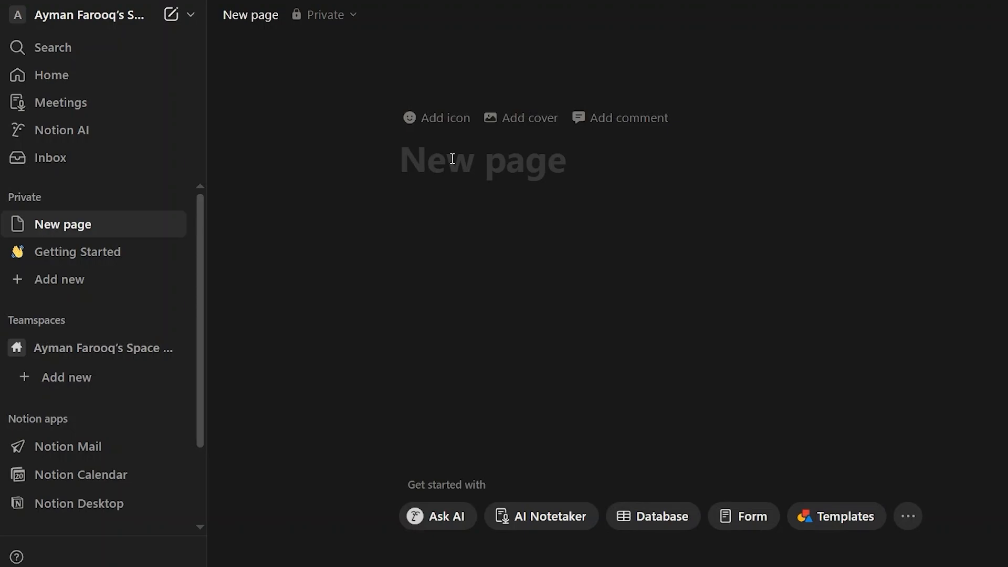
type("HOME")
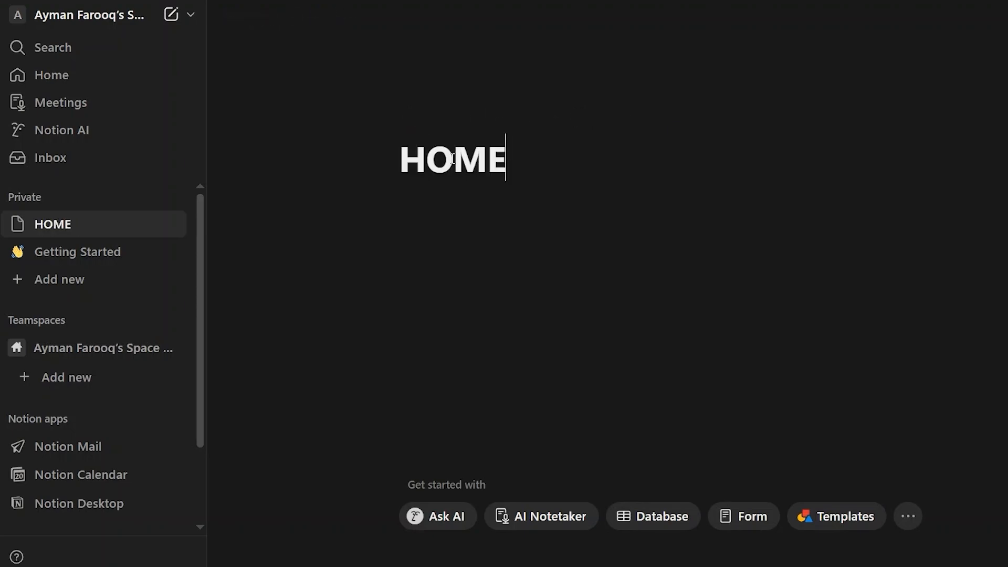
key("Return")
key("ctrl+backslash")
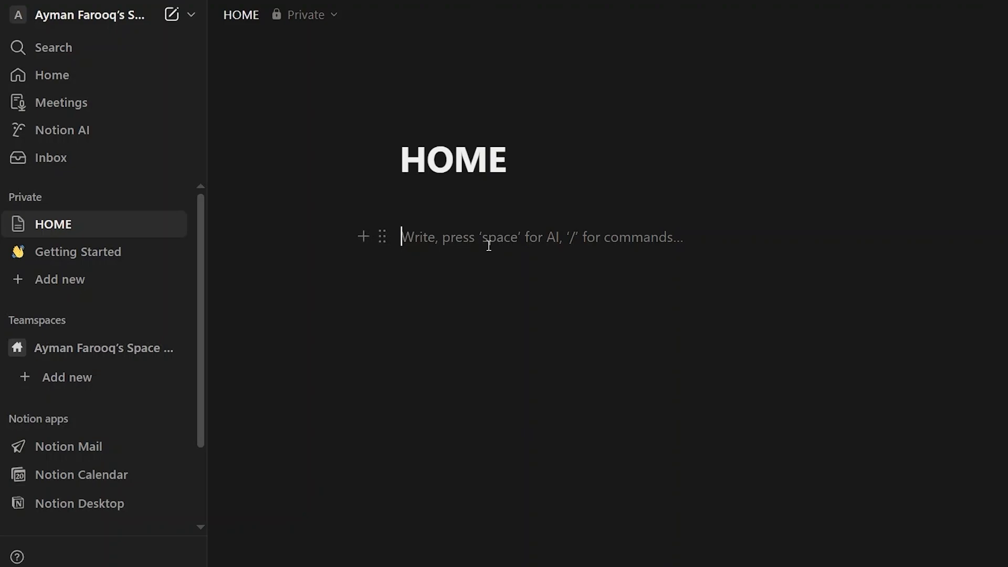
Turn the blank HOME page into an empty database
left_click(985, 208)
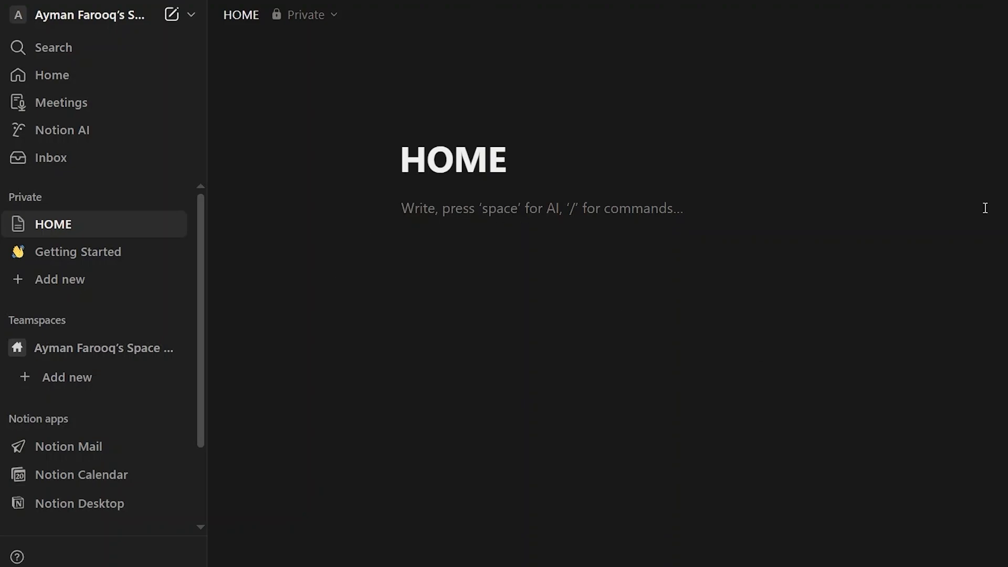
key("ctrl+backslash")
type("/")
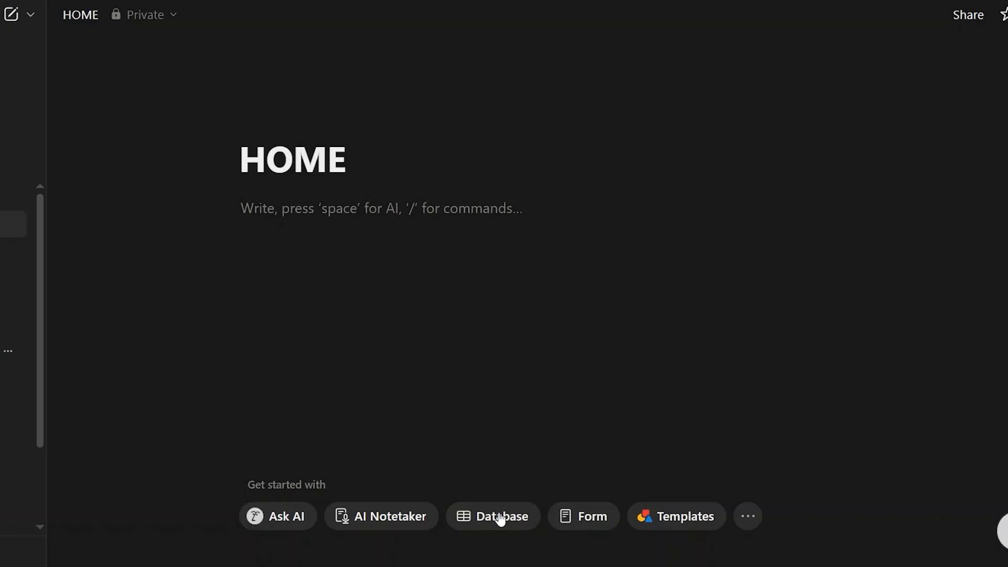
left_click(452, 520)
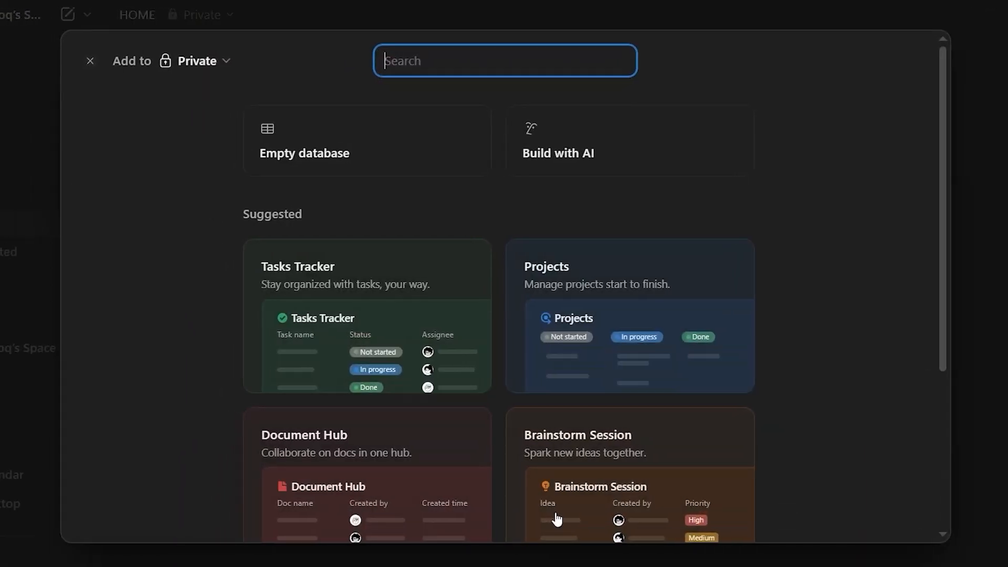
left_click(294, 145)
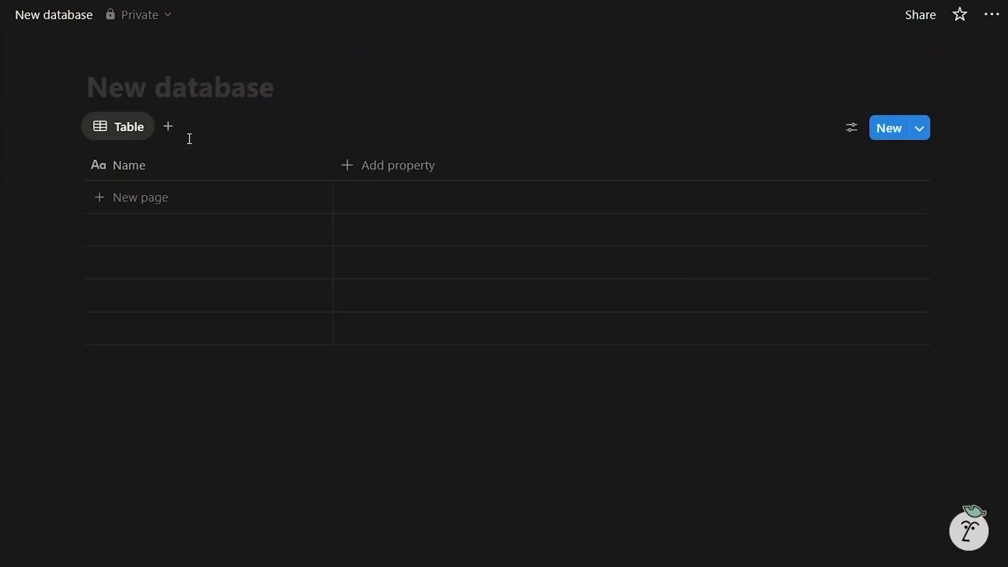
Add a first entry named tasks to the new database table
left_click(202, 196)
type("noy")
key("BackSpace")
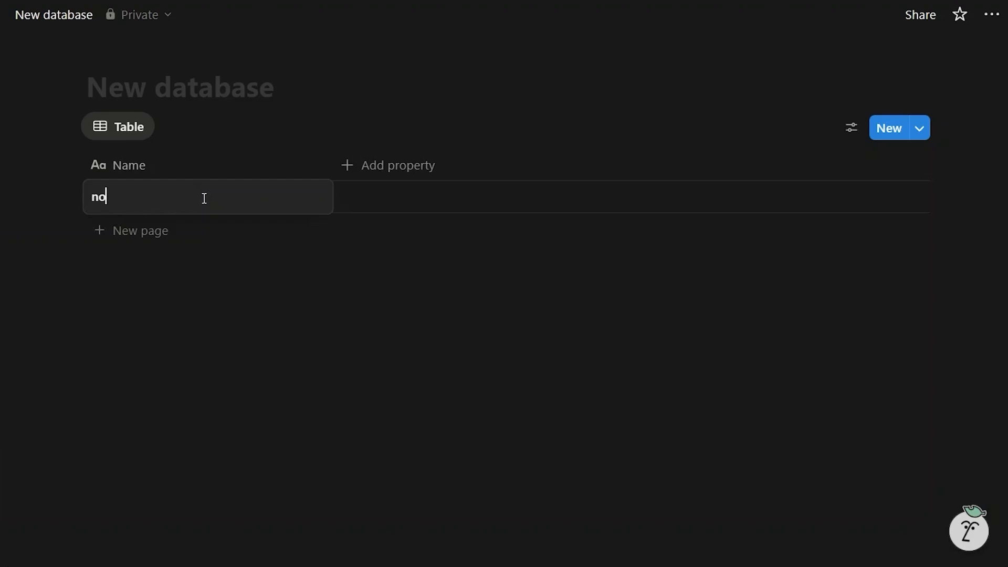
type("tes")
key("Return")
type("tasks")
key("Return")
Add entries named notes and ideas to the table and title the database HOME
left_click(140, 232)
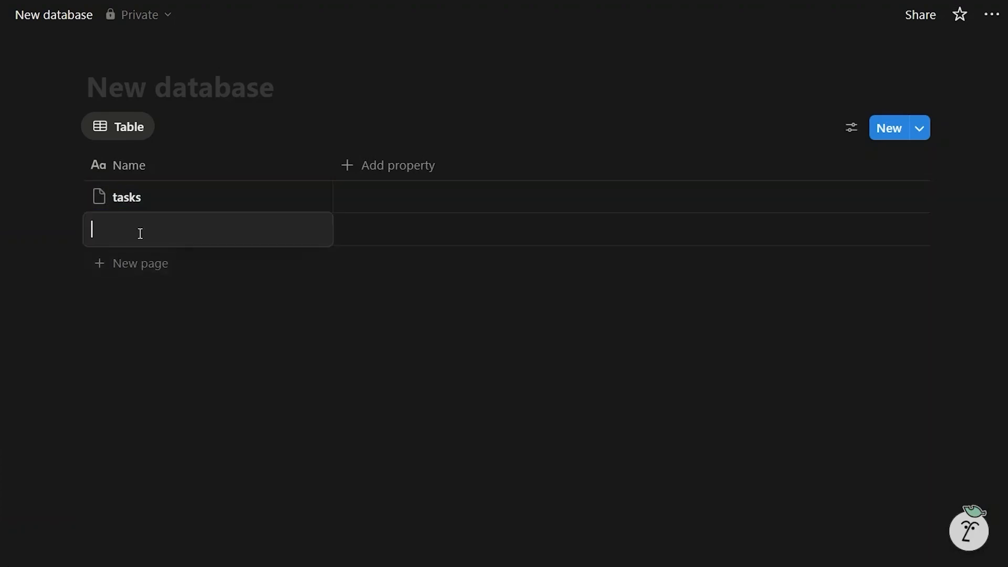
type("notes")
key("Return")
left_click(149, 263)
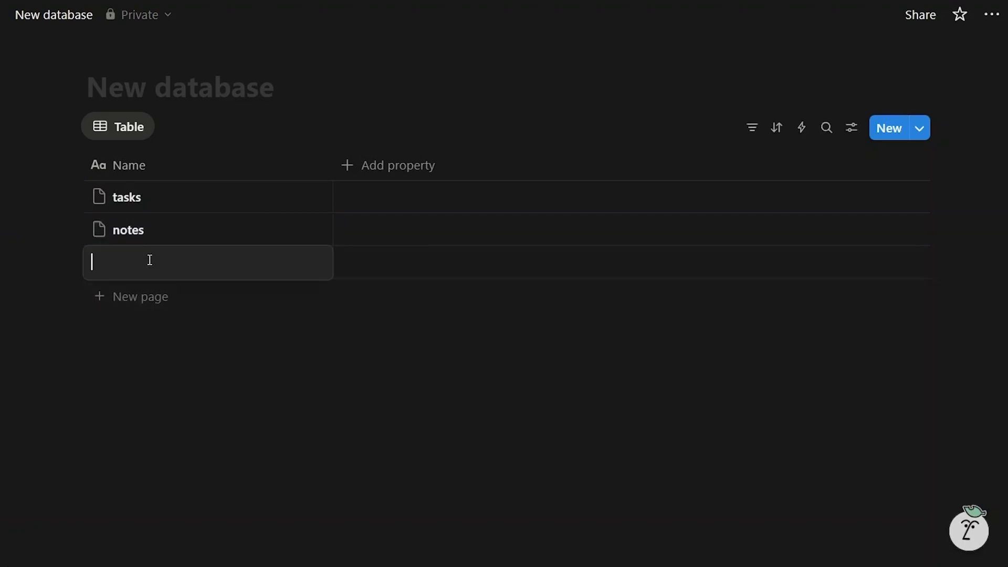
type("ideas")
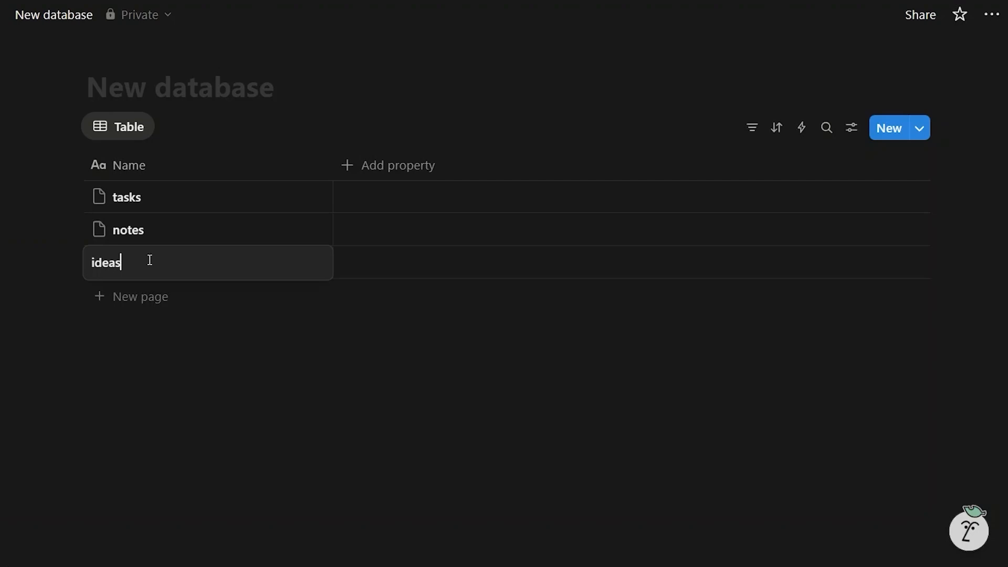
left_click(288, 210)
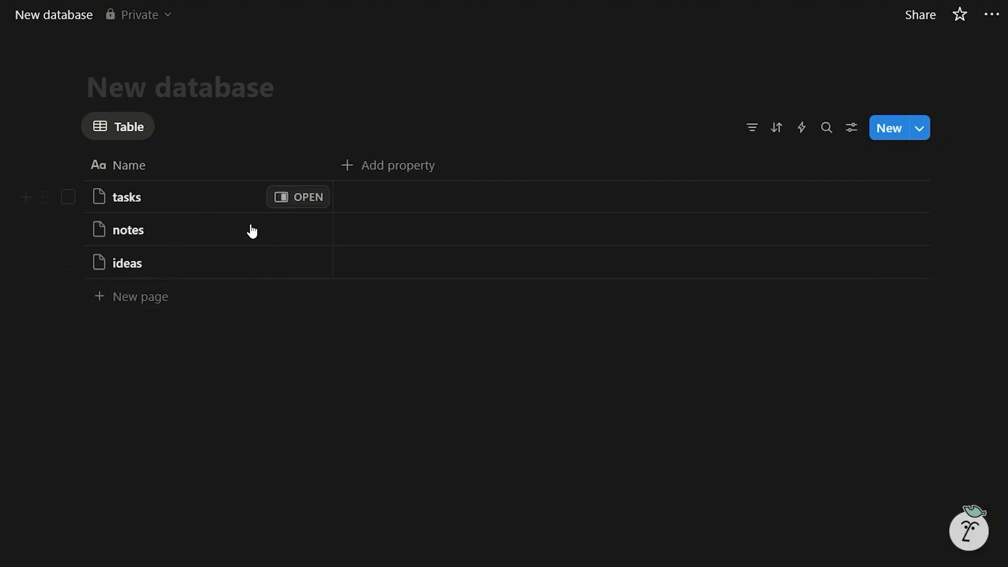
left_click(167, 85)
type("home")
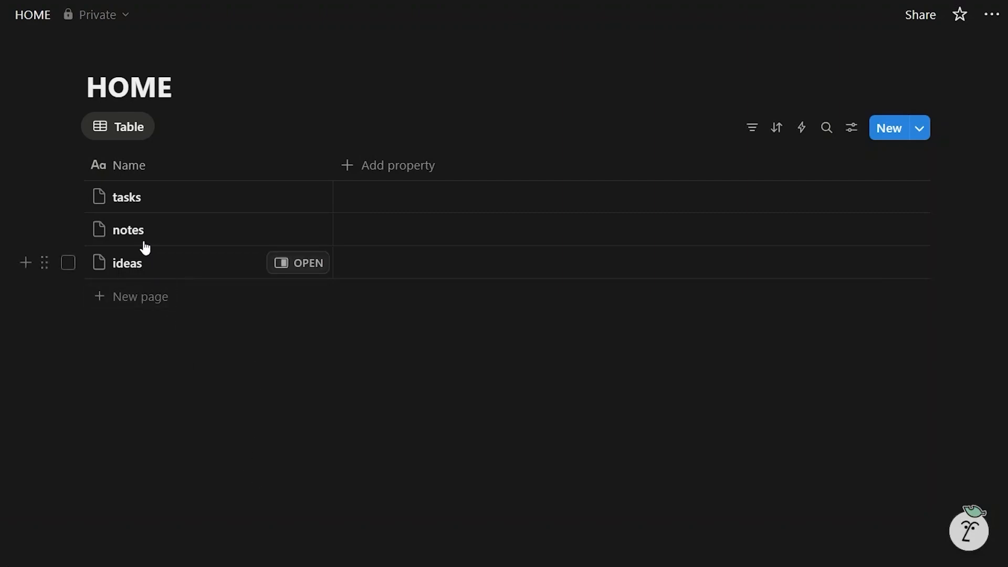
Open the notes entry and paste the rough meeting points into its body as a bulleted list
left_click(295, 231)
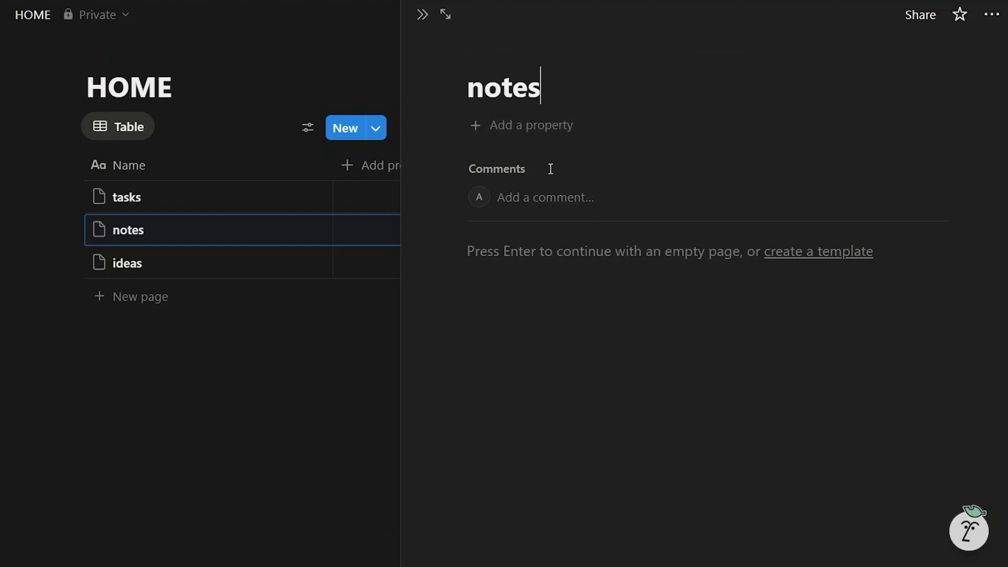
left_click(549, 255)
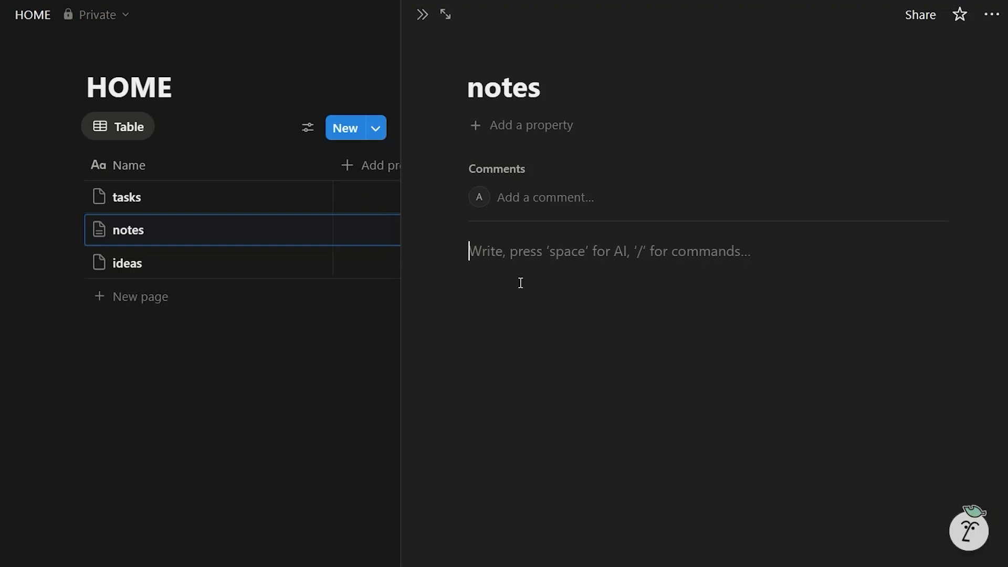
left_click(970, 532)
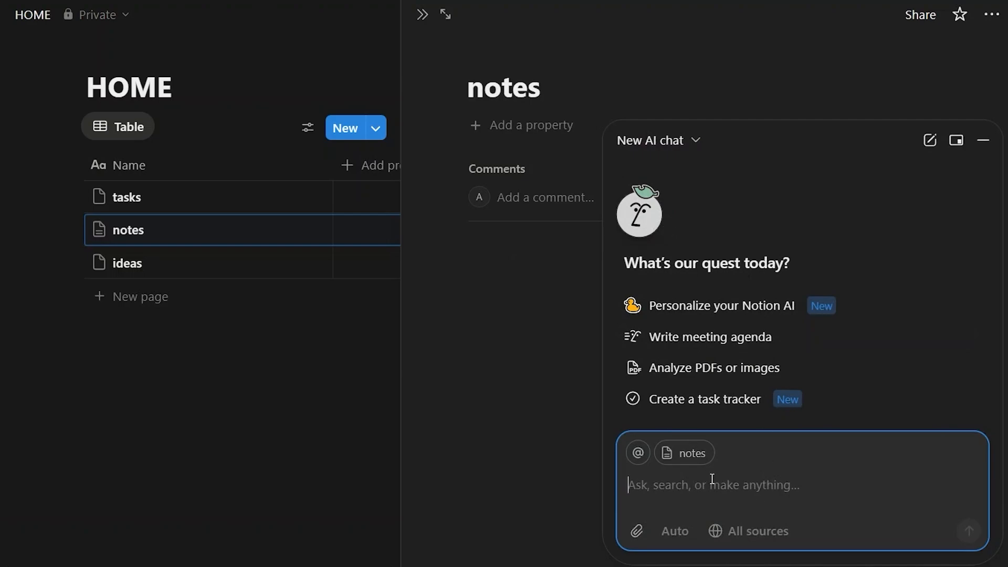
left_click(603, 251)
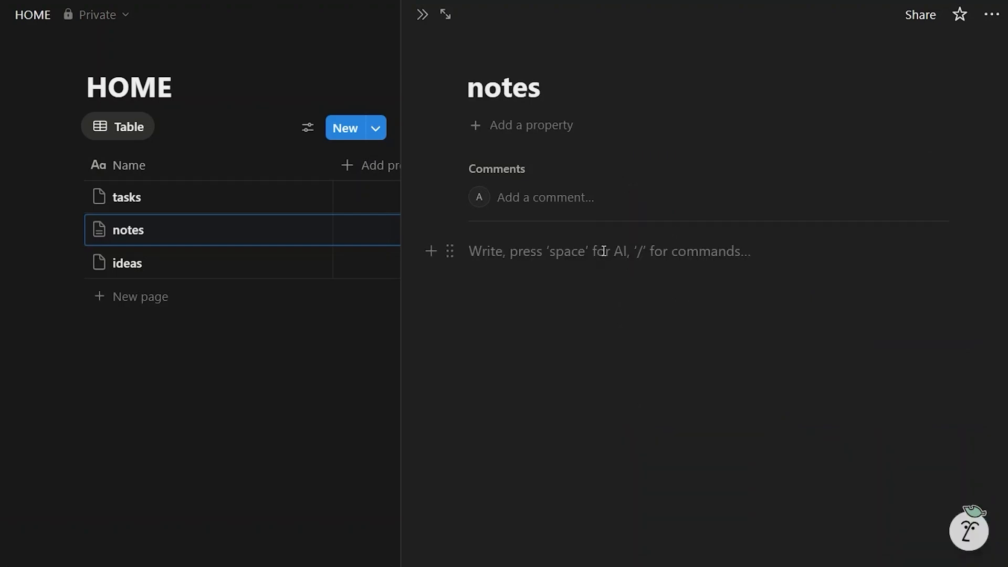
type("talked about work load, too much pending deadline issue – next week maybe manager said improve communication team not responding on time training needed for new staff client feedback mostly okay, some complaints follow up mail to be sent next meeting not fixed action items – check reports, update status reminder: submit work before fri")
Ask AI to summarize the pasted bullet points and insert the summary below them
key("Down")
key("Down")
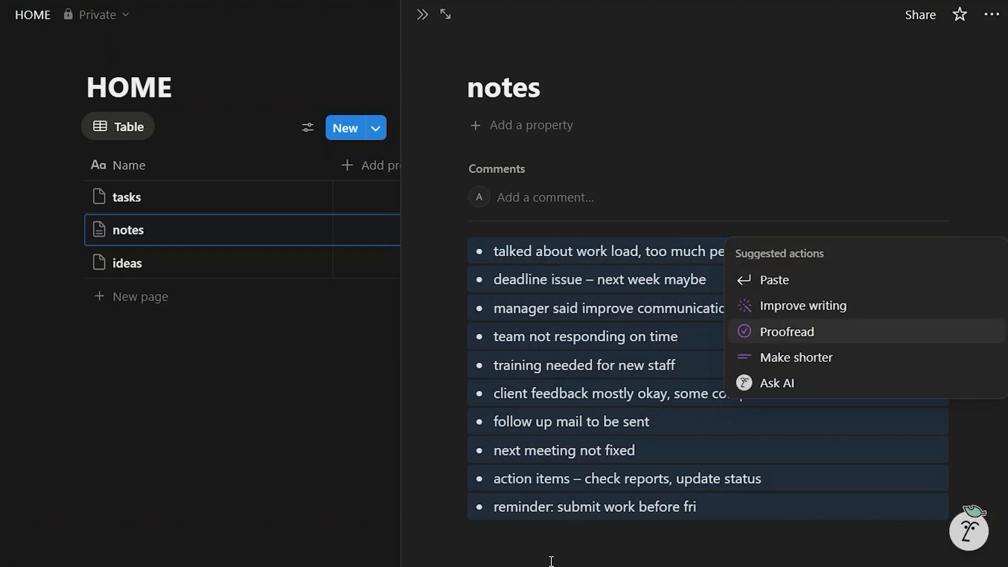
left_click(821, 391)
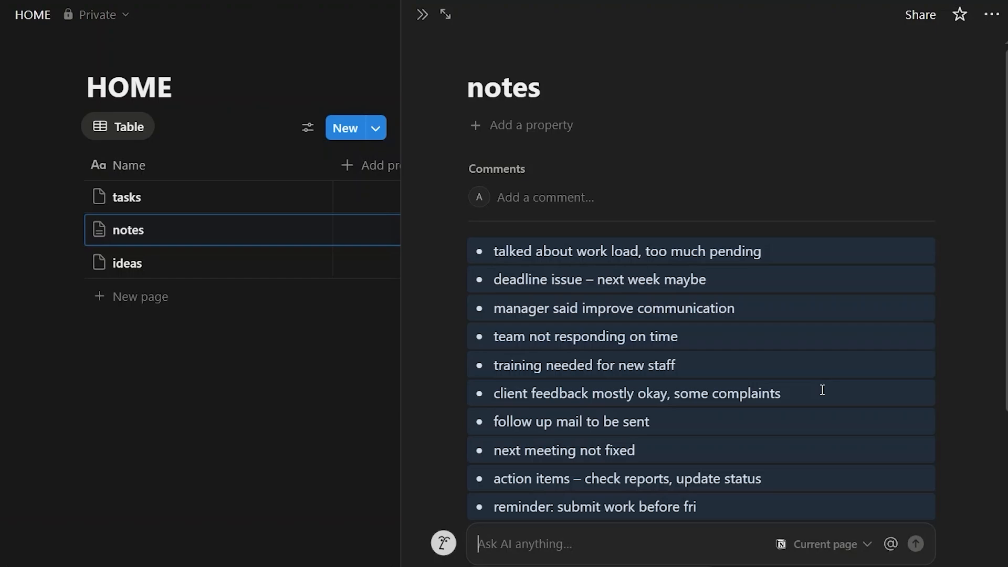
type("summari")
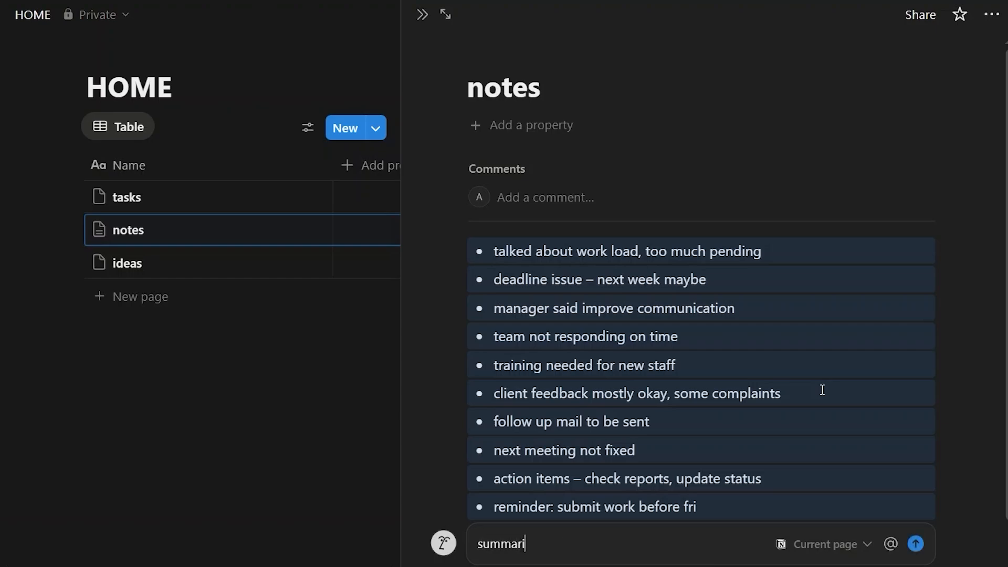
type("ze it into a si")
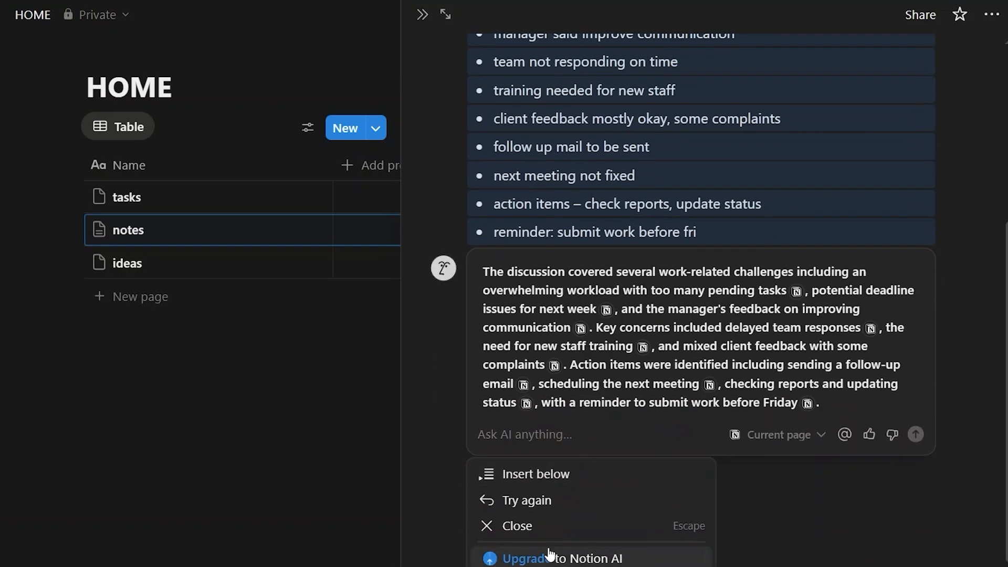
left_click(572, 477)
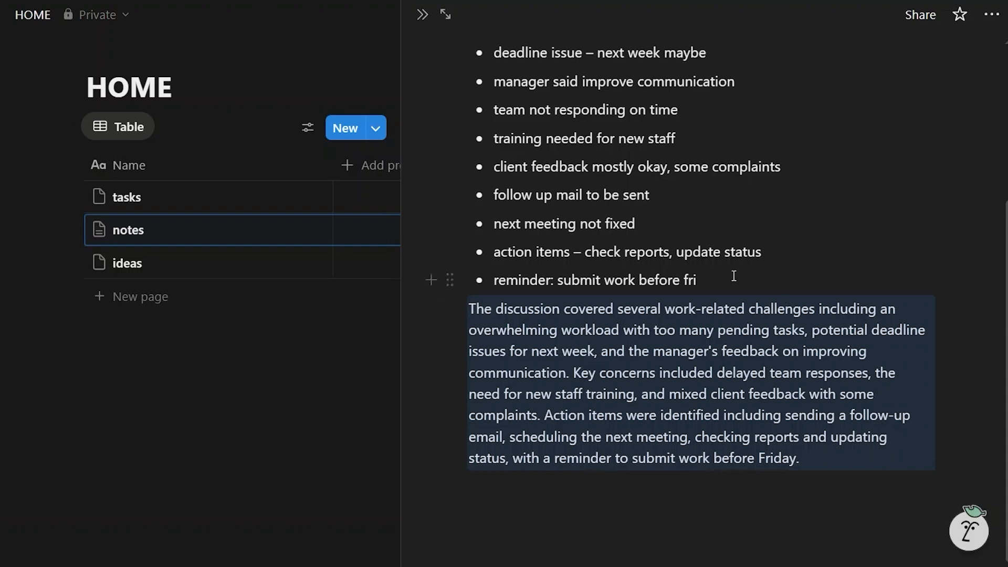
Delete the original bullet points so only the summary paragraph remains, and close the entry
left_click_drag(731, 274, 533, 114)
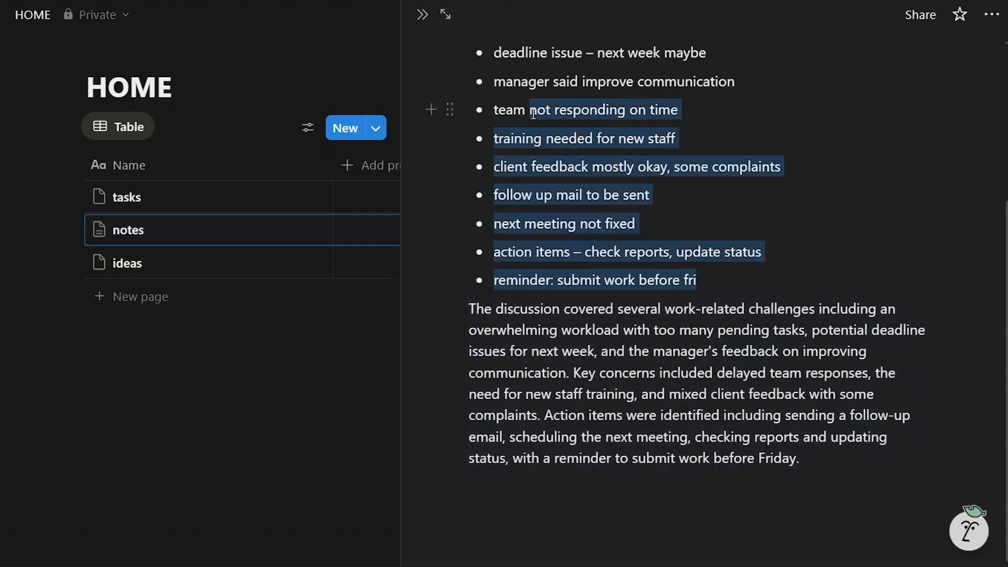
left_click(874, 140)
left_click_drag(696, 280, 500, 270)
type("d")
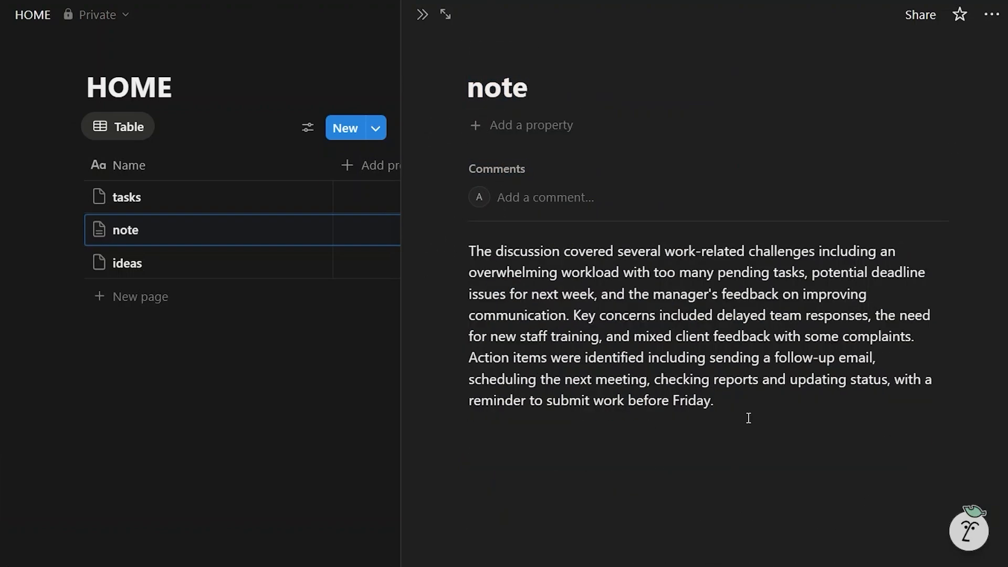
left_click(251, 365)
left_click(266, 421)
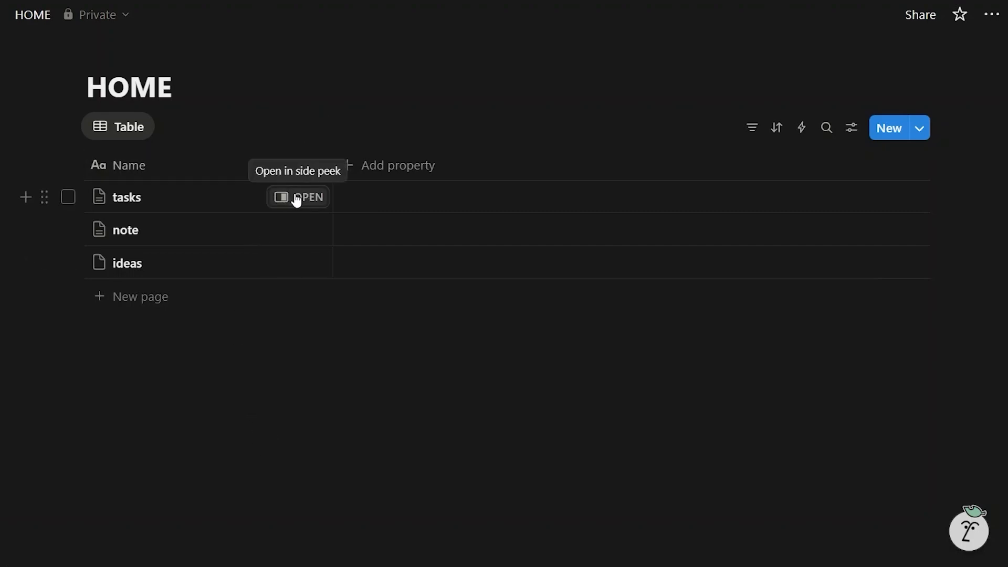
Open the tasks entry and ask the AI chat to add a database with priority and date as properties
left_click(297, 197)
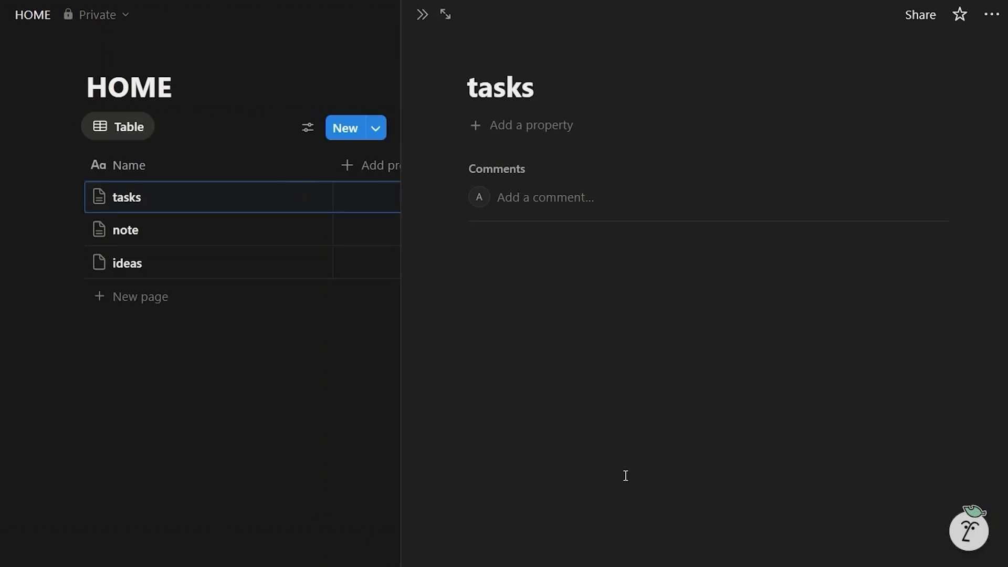
left_click(966, 537)
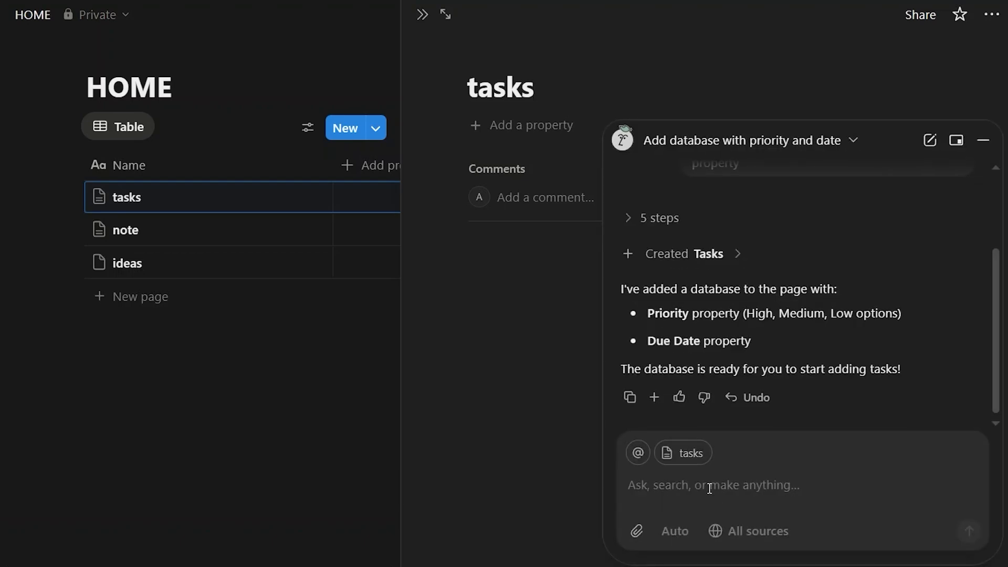
type("add a database here with a priority and date as property")
key("Return")
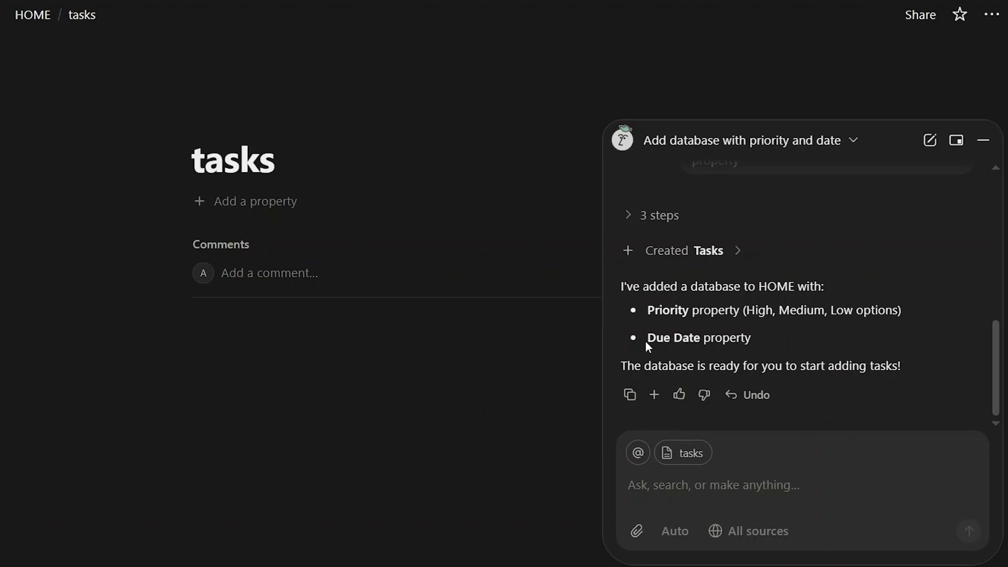
Open the AI-created Tasks database and close the AI chat
left_click(710, 252)
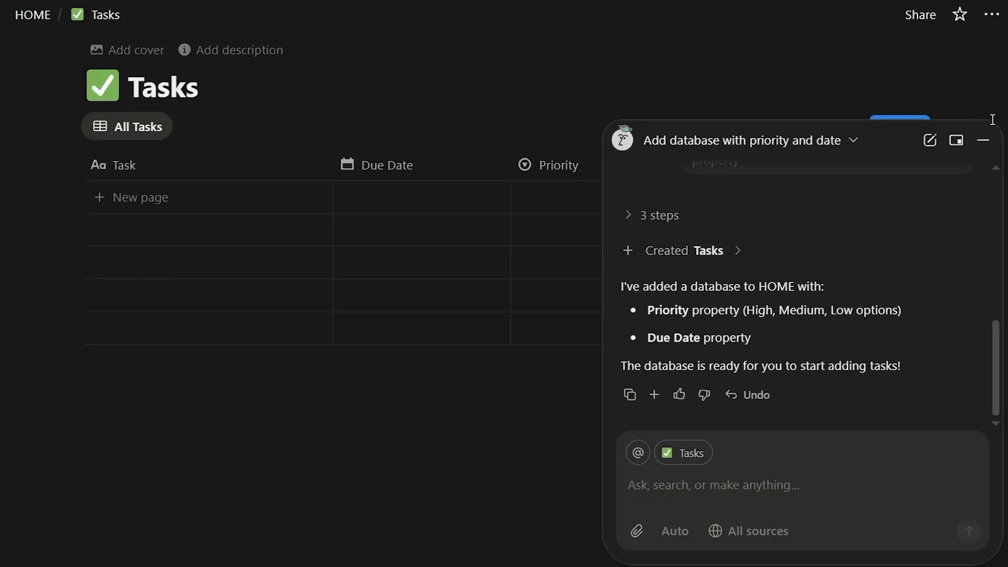
left_click(983, 140)
left_click(241, 198)
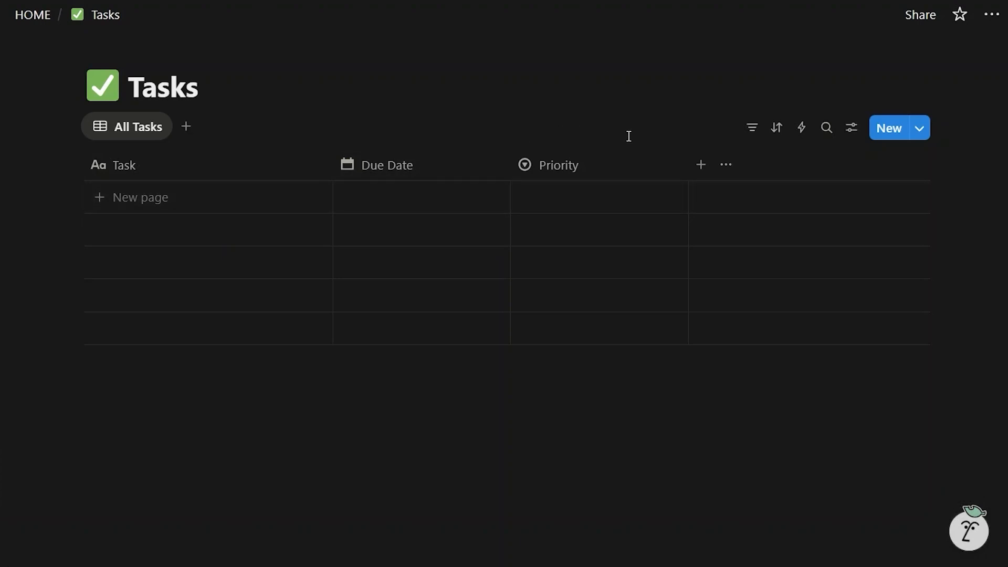
Add the suggested Related Files property to the Tasks database
left_click(702, 170)
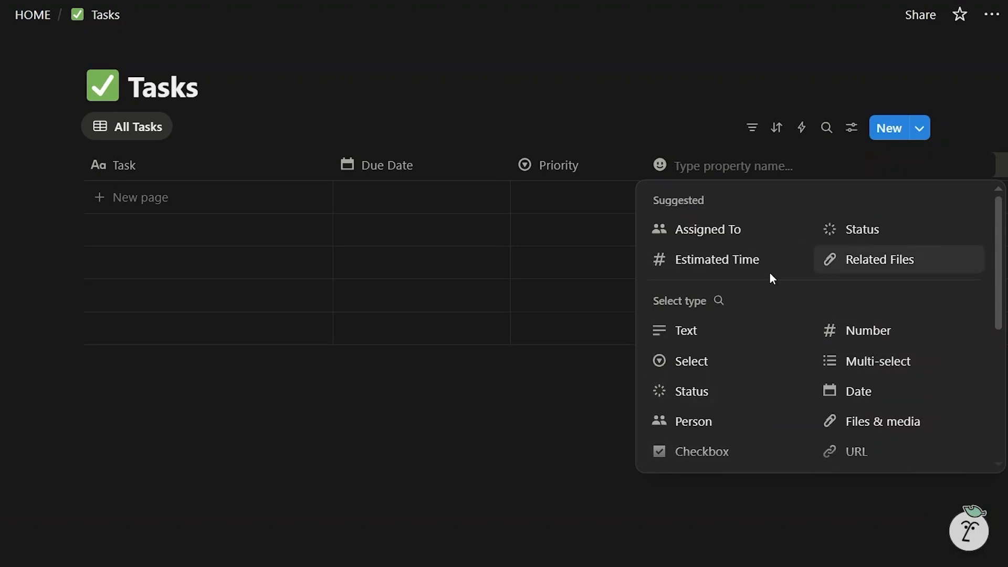
type("rel")
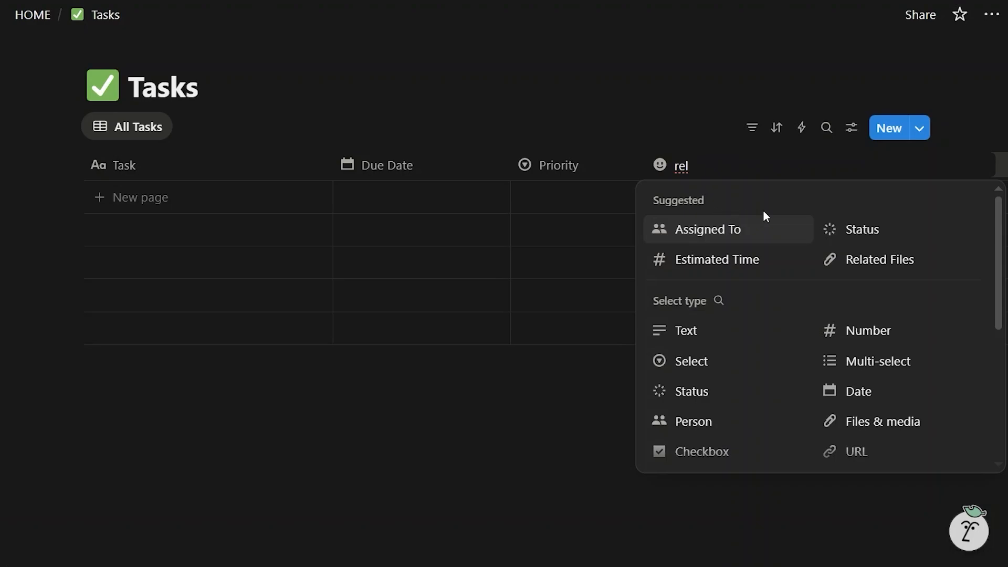
left_click(855, 262)
left_click(715, 205)
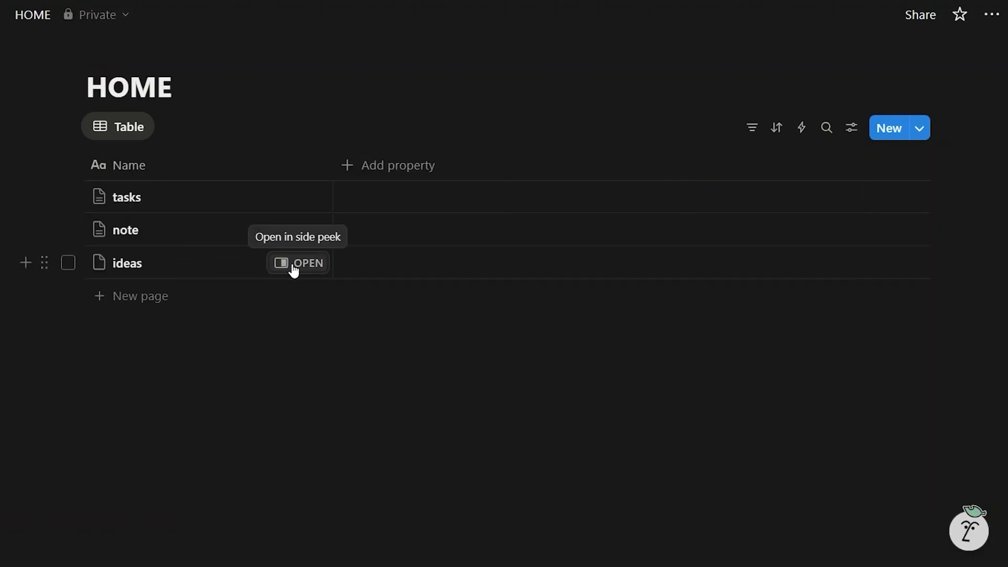
Open the ideas entry to start its empty page body, and view the summary in the note entry before closing it
left_click(290, 269)
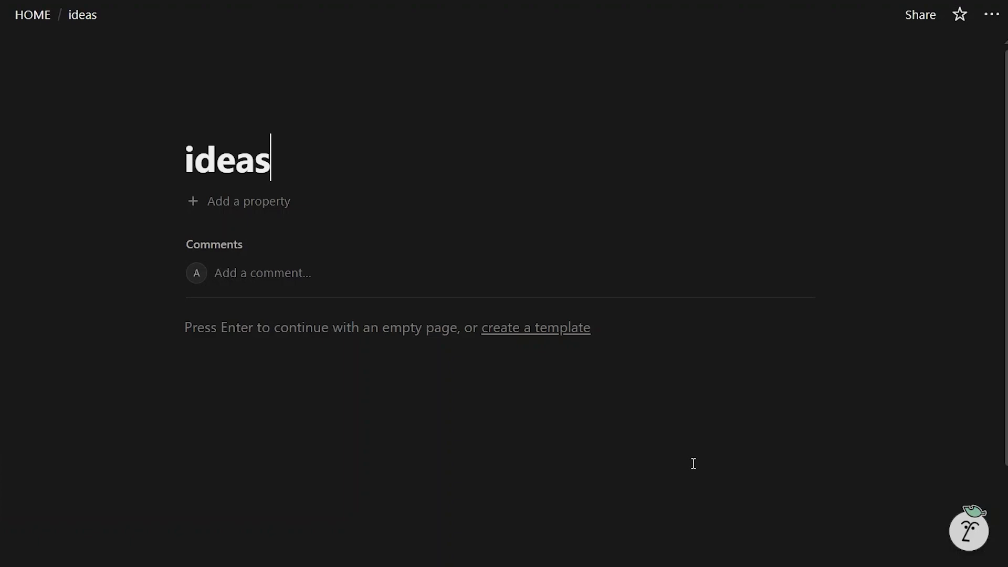
left_click(227, 336)
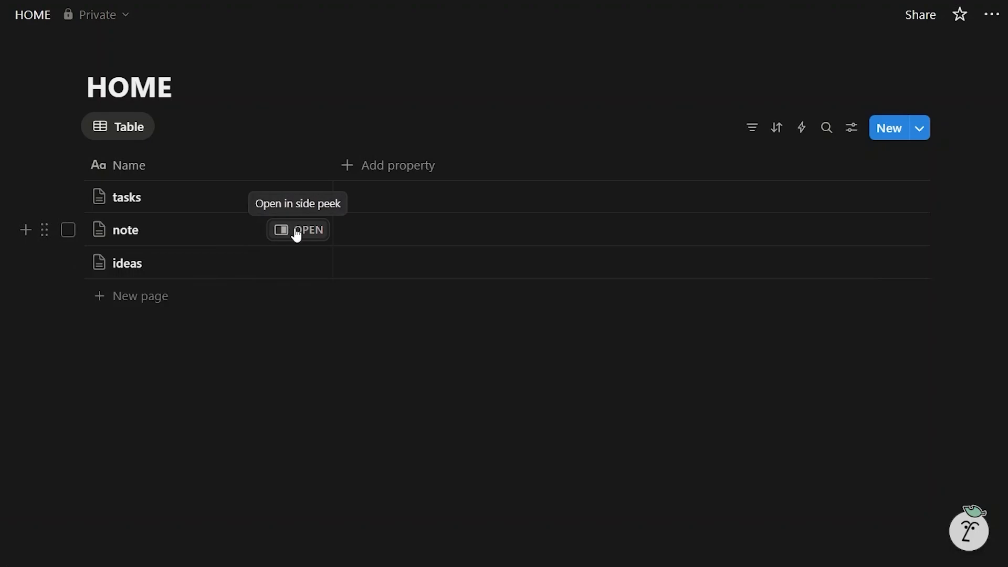
left_click(297, 231)
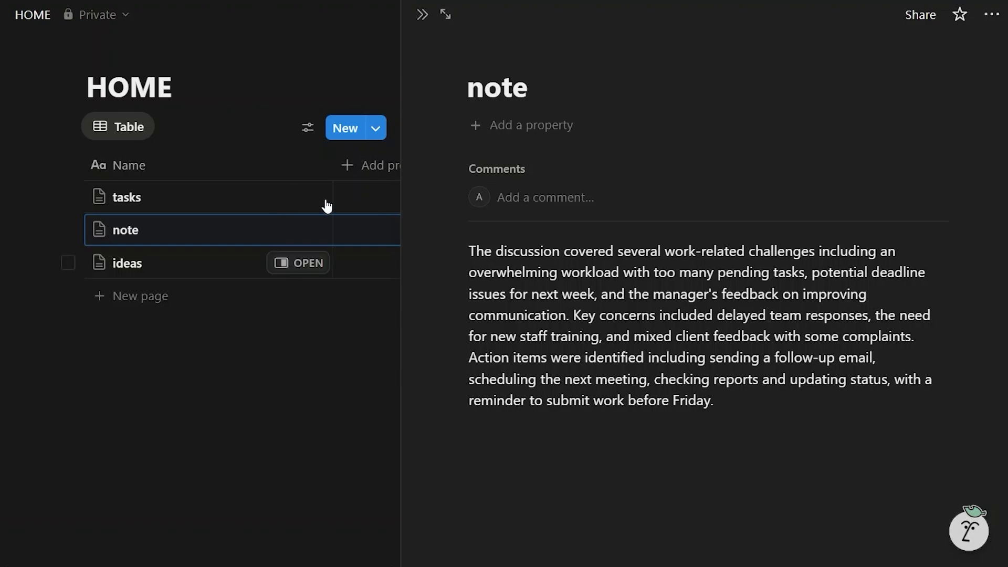
left_click(328, 372)
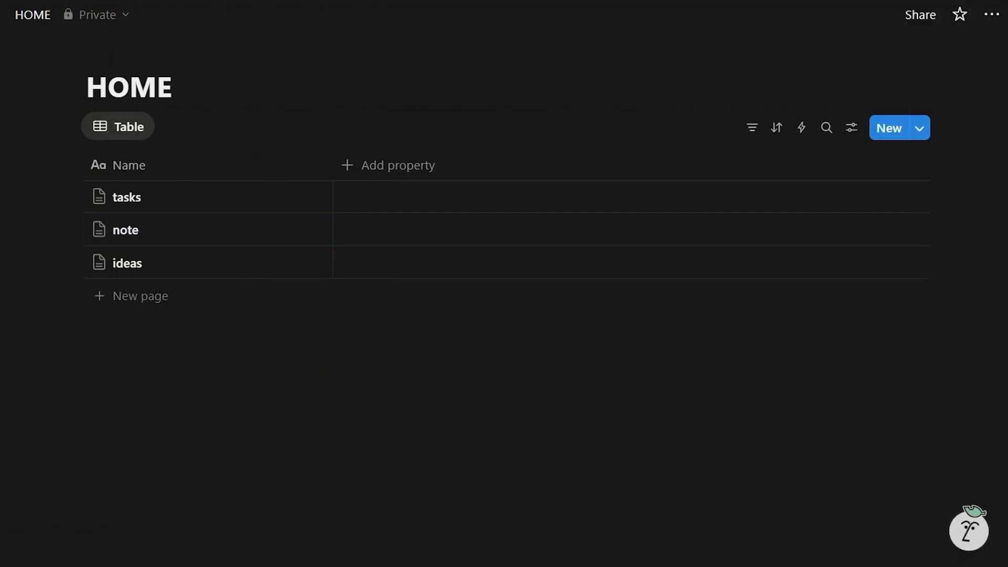
Create a new private page and browse the featured consultants, featured templates and all templates in the template marketplace
left_click(0, 14)
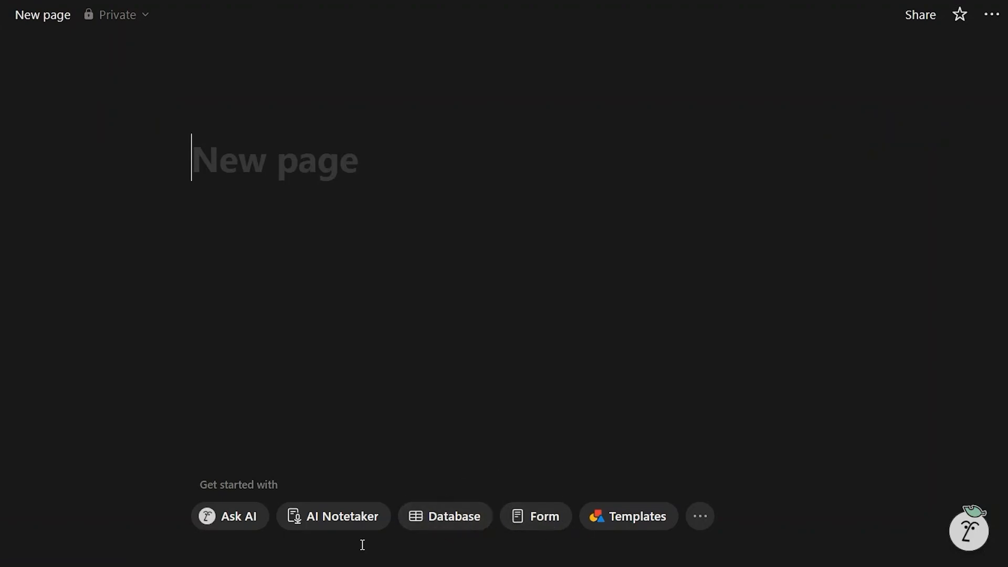
left_click(597, 516)
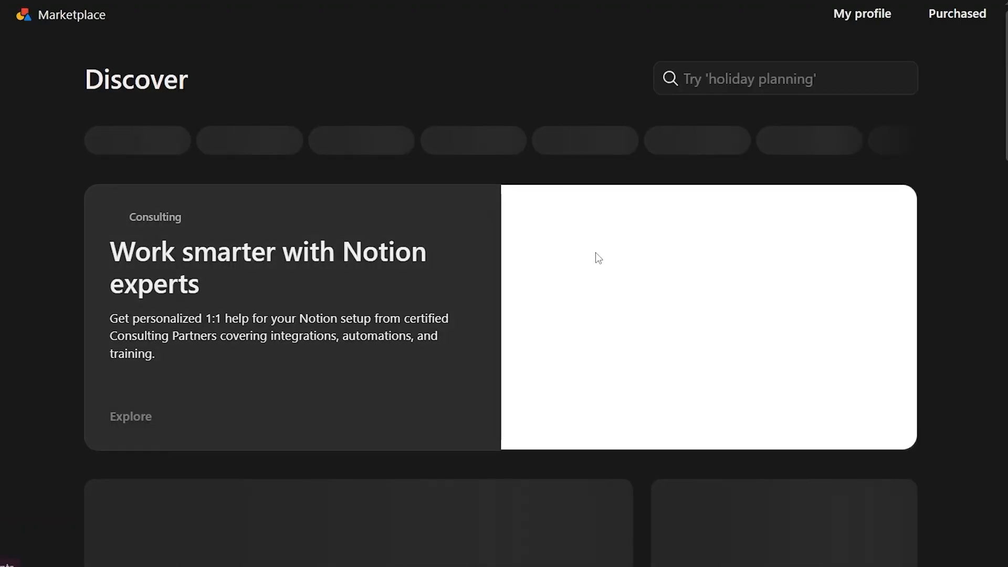
scroll(501, 283, "down", 12)
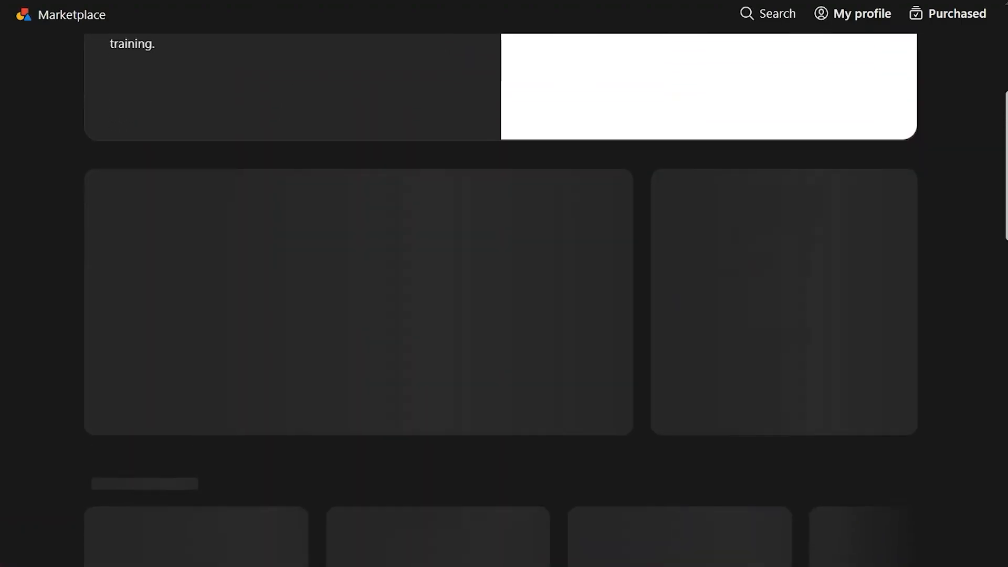
scroll(501, 283, "up", 2)
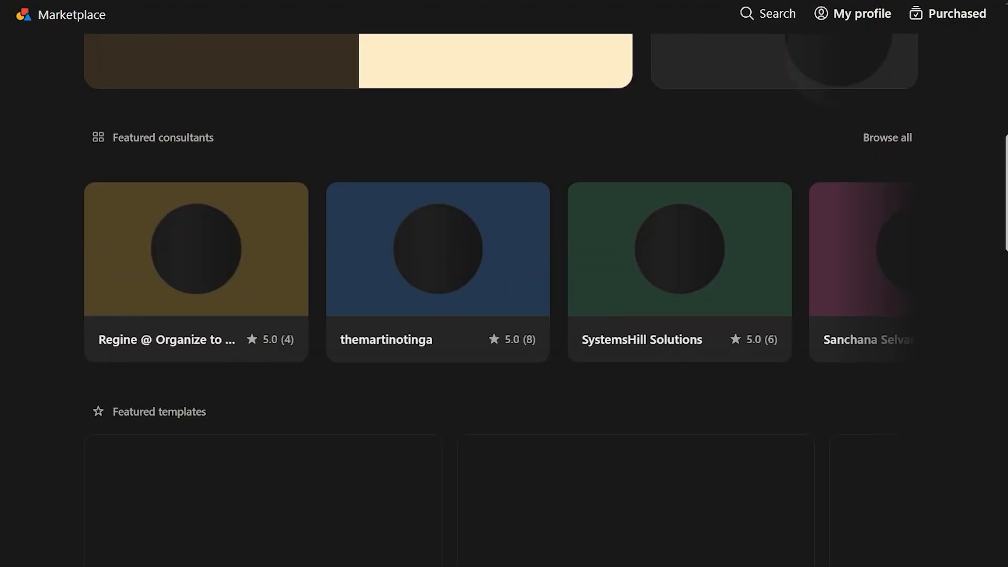
scroll(500, 284, "down", 8)
scroll(500, 283, "up", 1)
scroll(501, 284, "up", 3)
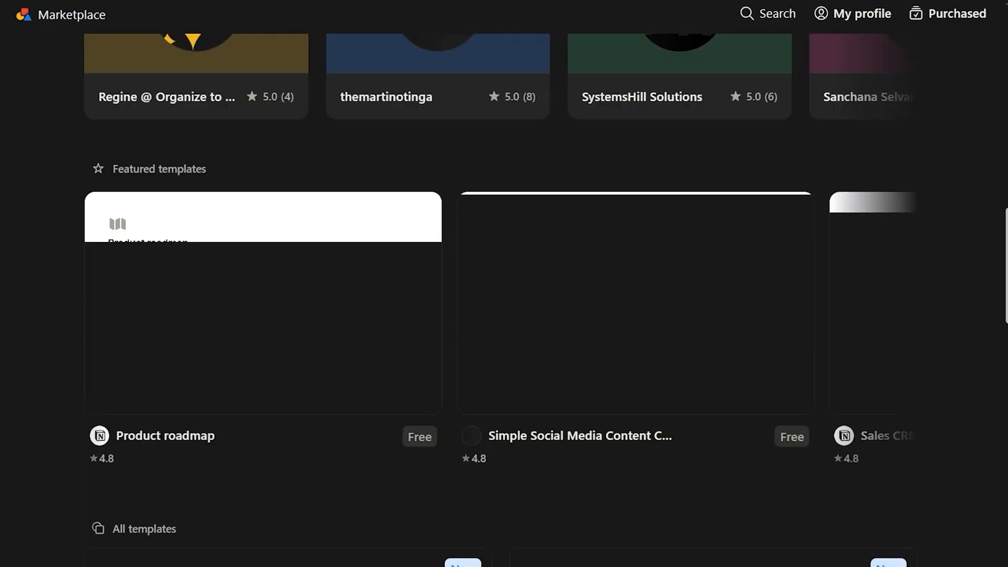
scroll(501, 284, "down", 3)
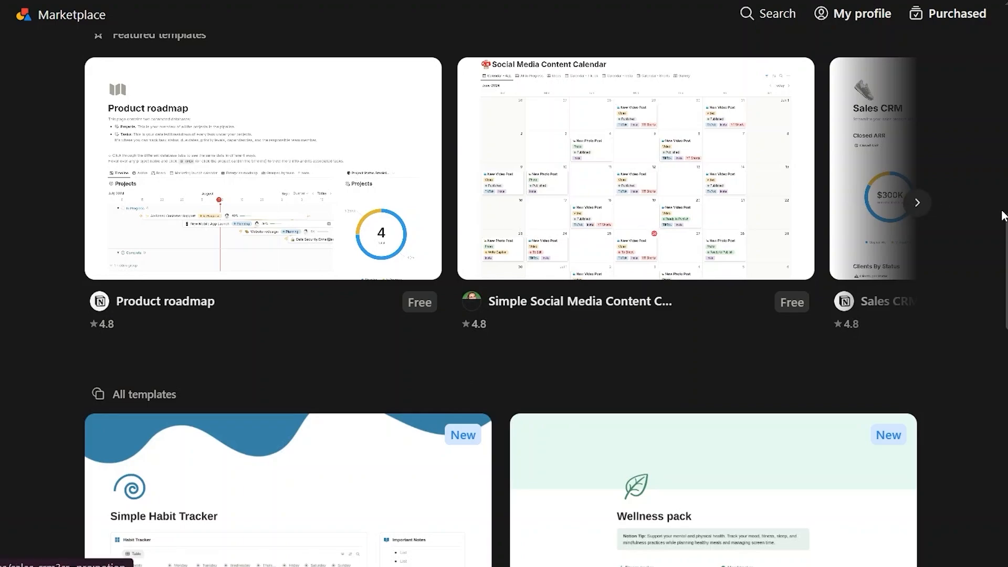
scroll(940, 213, "down", 9)
scroll(933, 321, "up", 2)
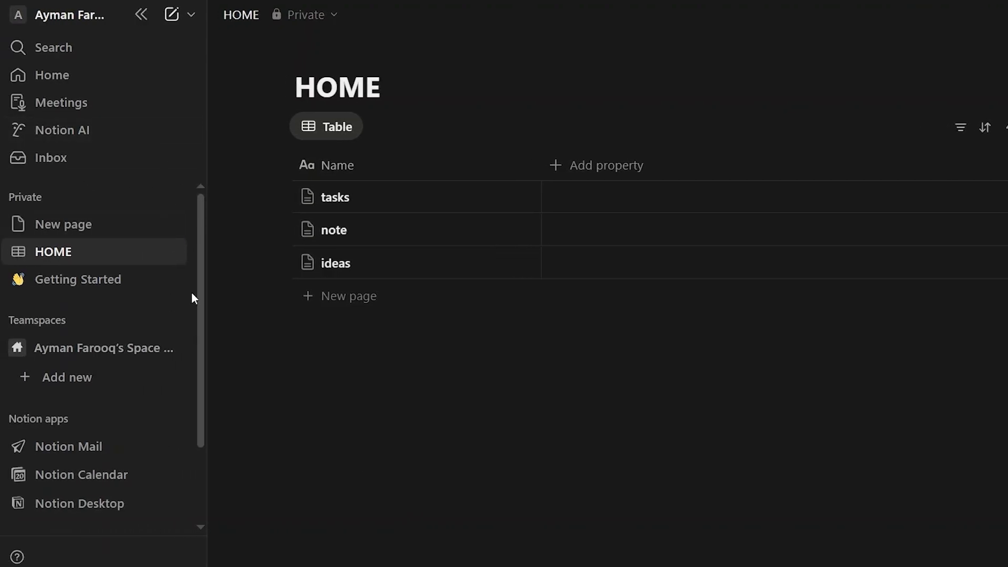
Turn the new page into a Document Hub database from the suggested templates, keeping the default features and the All Docs and My Docs views
left_click(135, 225)
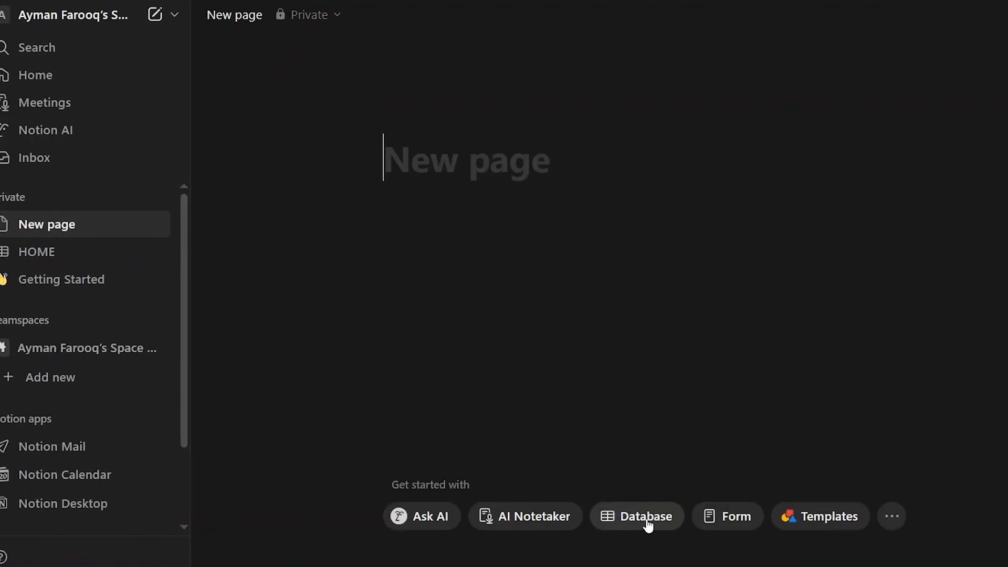
left_click(647, 520)
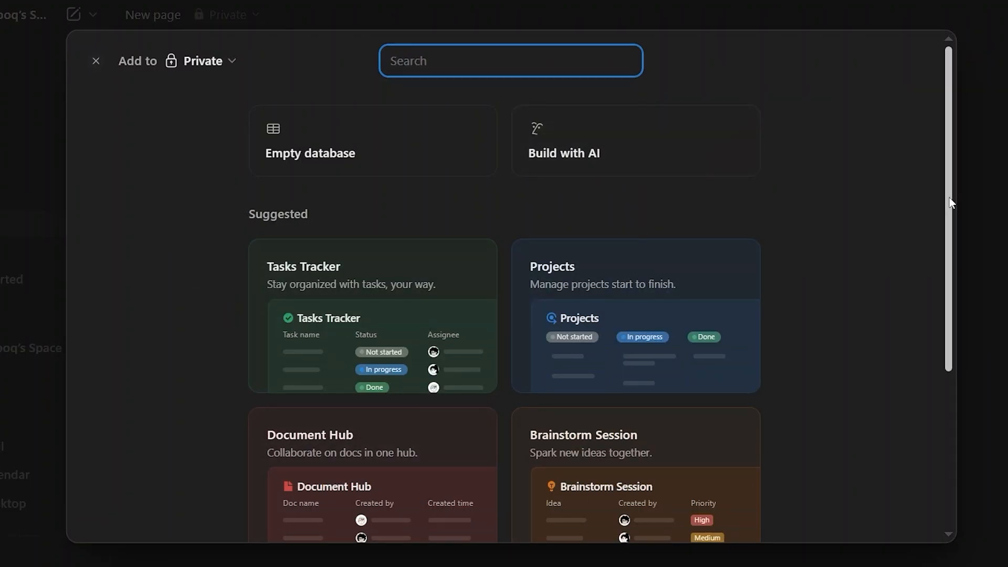
left_click_drag(949, 197, 944, 423)
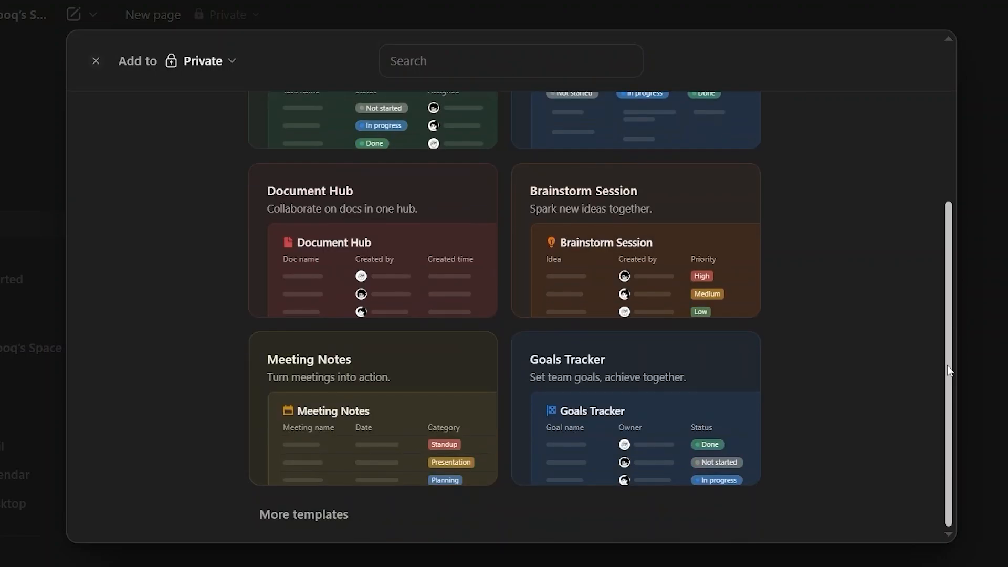
left_click_drag(948, 369, 936, 140)
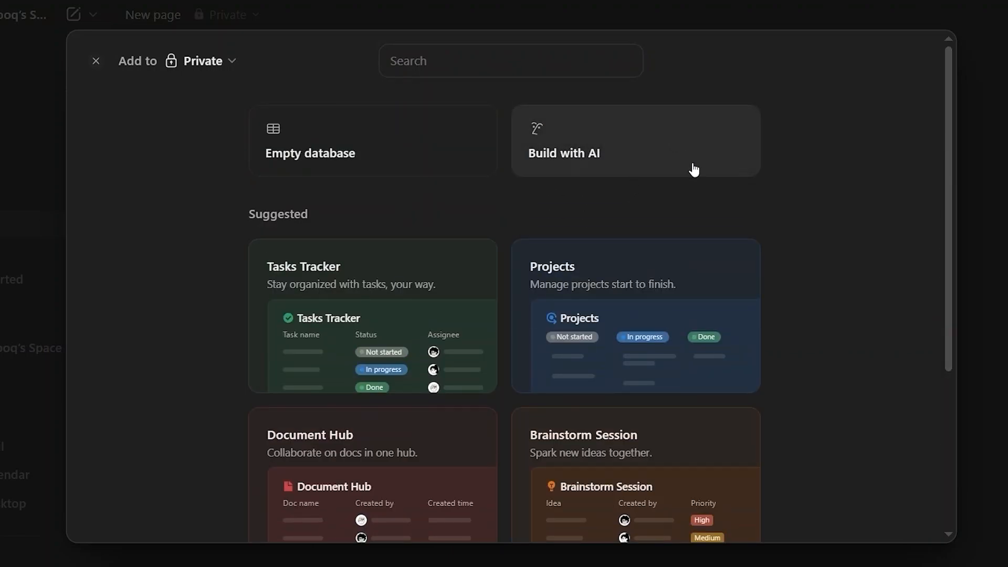
scroll(694, 170, "down", 5)
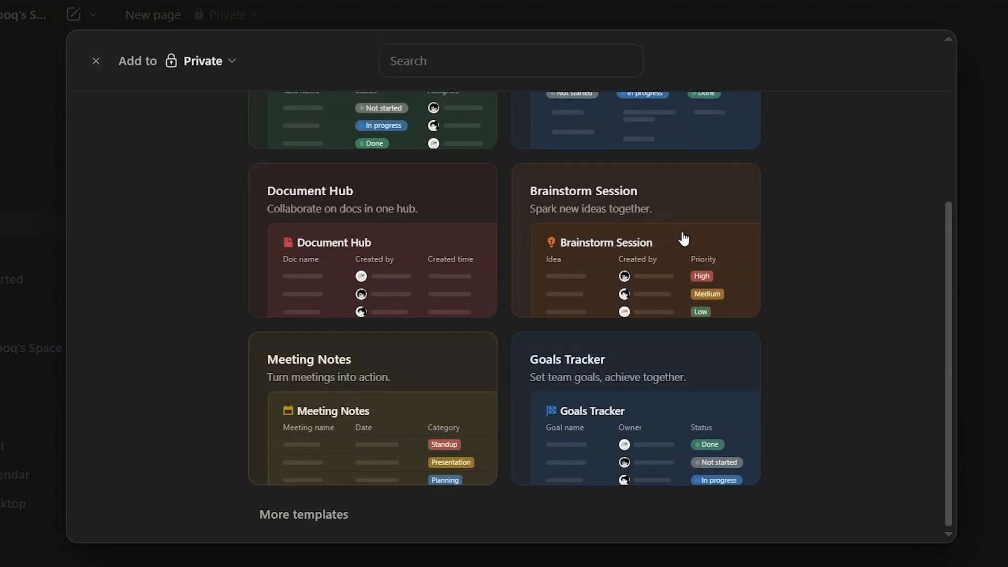
left_click(427, 241)
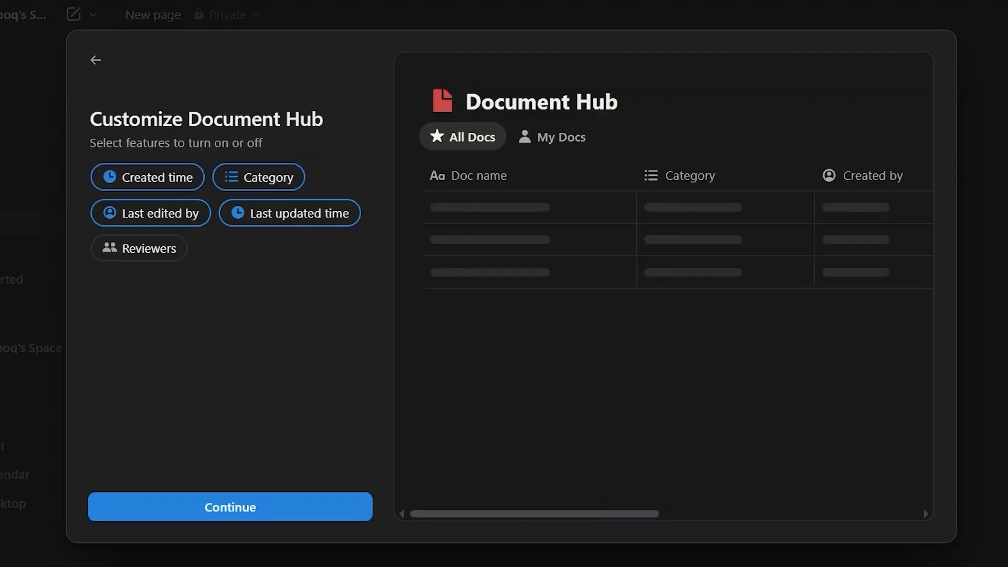
left_click(279, 505)
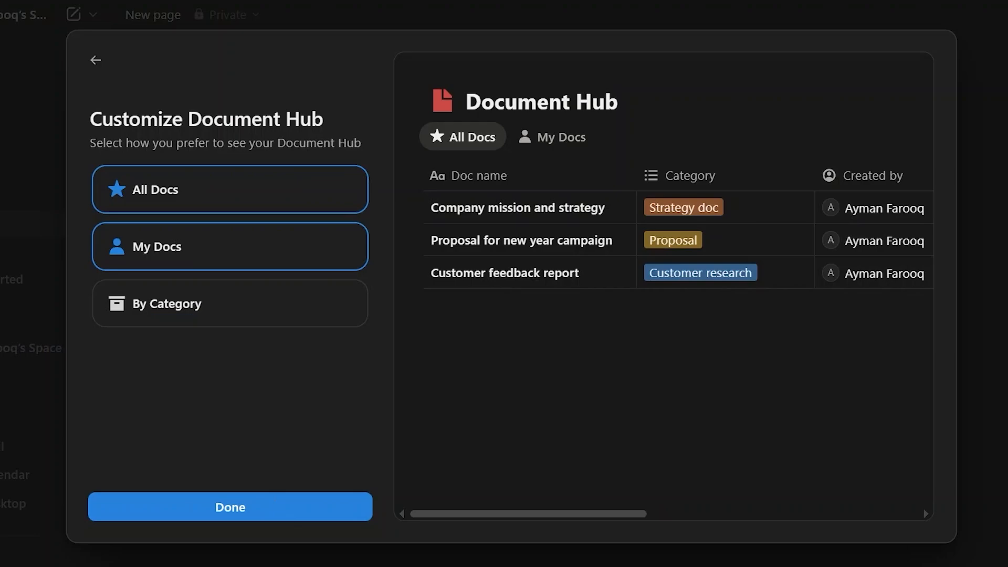
left_click(264, 517)
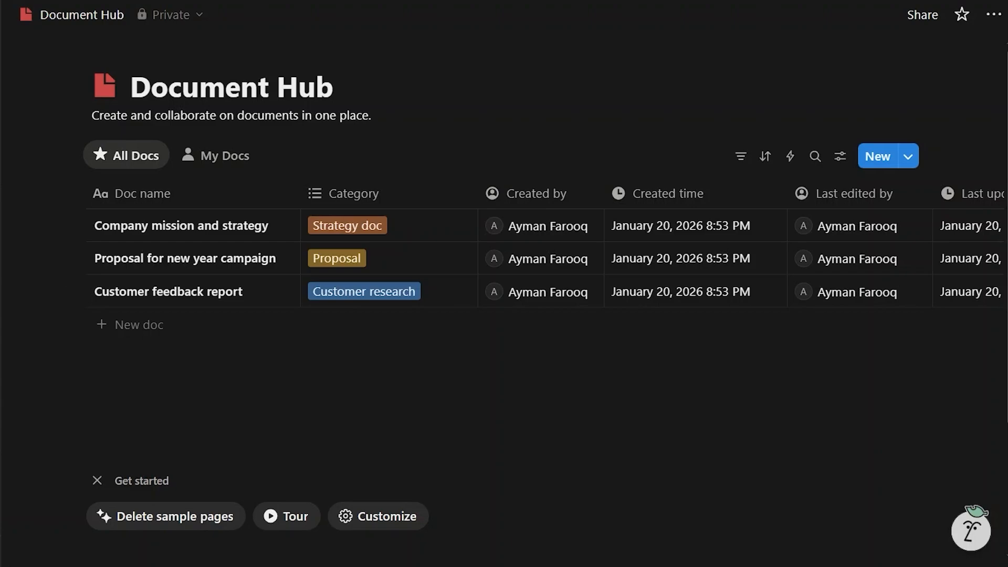
Return to the HOME database and add a Person property to it
left_click(1, 256)
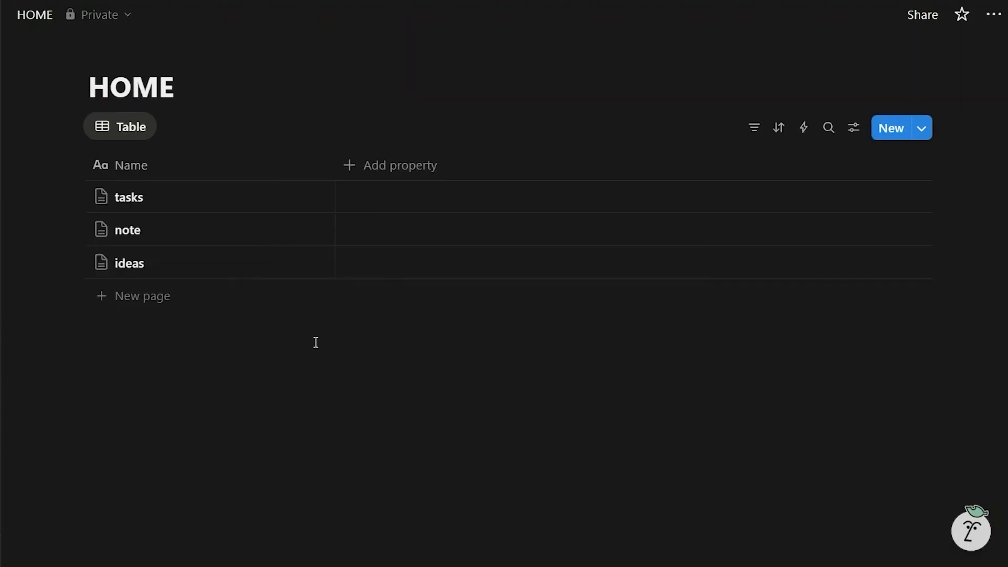
left_click(373, 163)
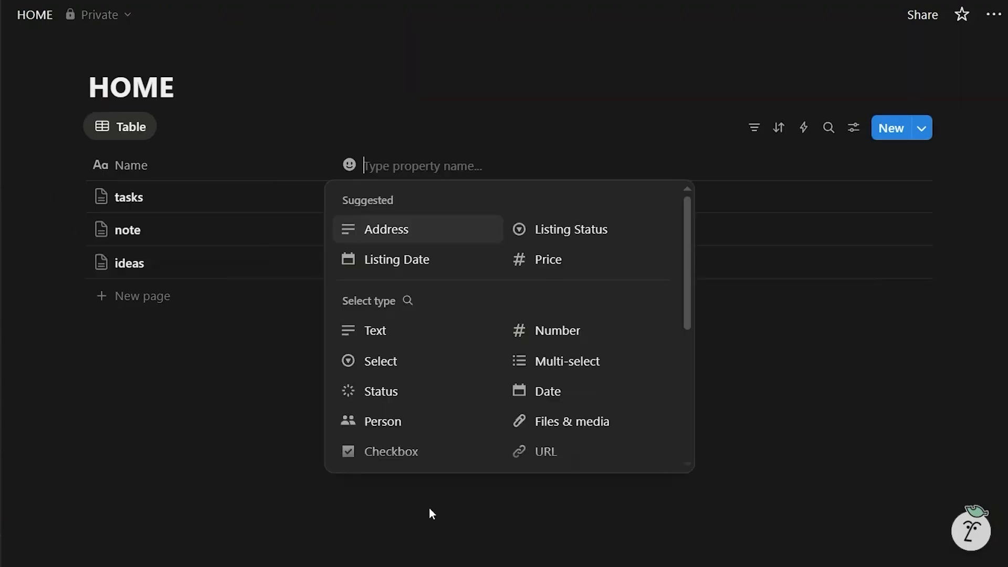
left_click(417, 420)
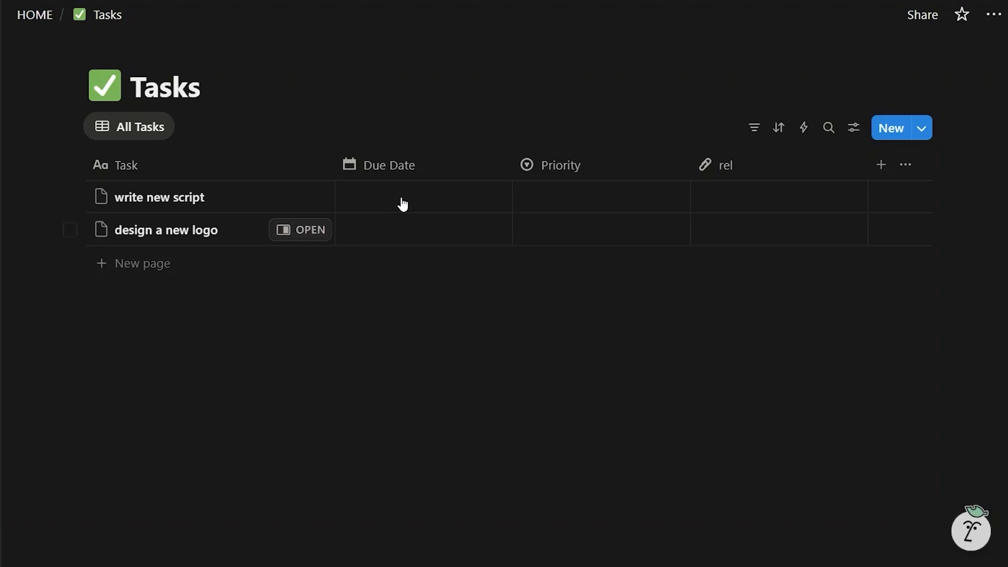
Add a Person property to the Tasks database and assign the workspace owner to the write new script and design a new logo tasks
left_click(881, 164)
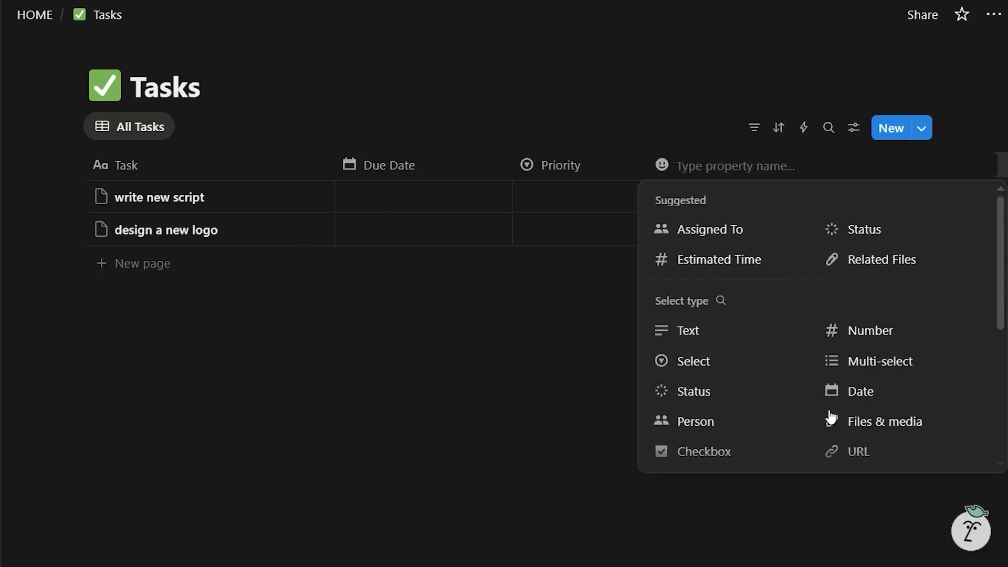
left_click(677, 421)
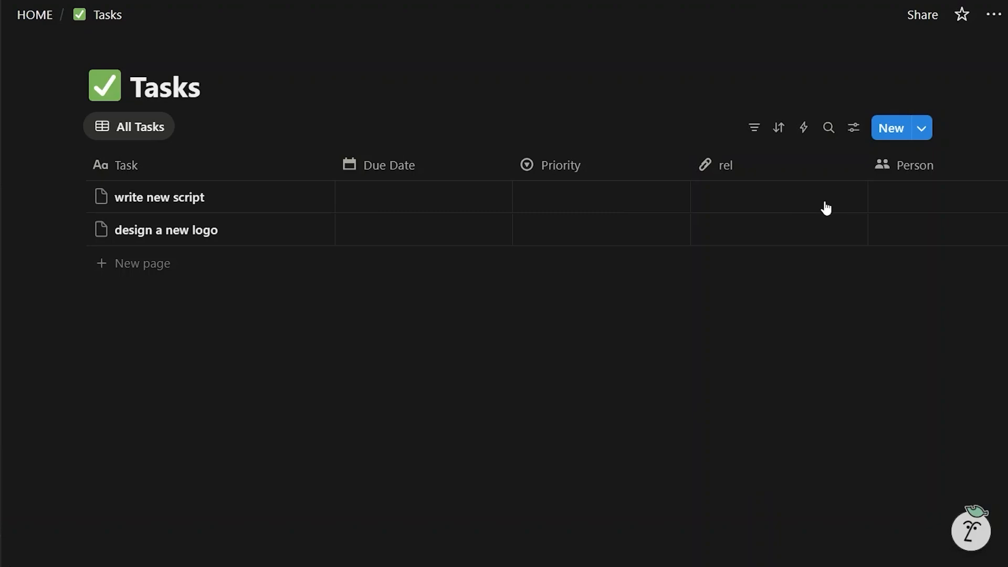
left_click(898, 198)
left_click(860, 254)
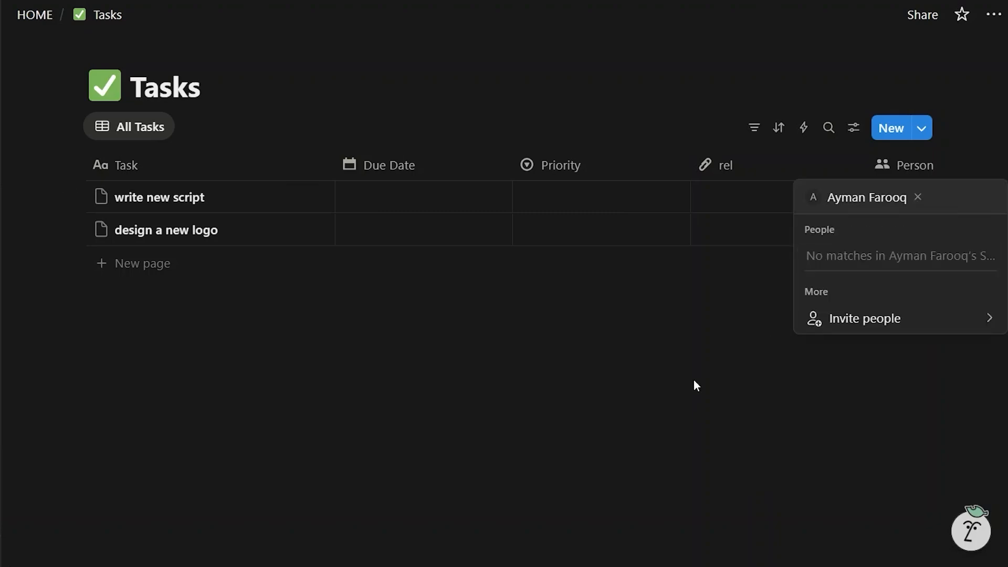
key("Escape")
left_click(908, 237)
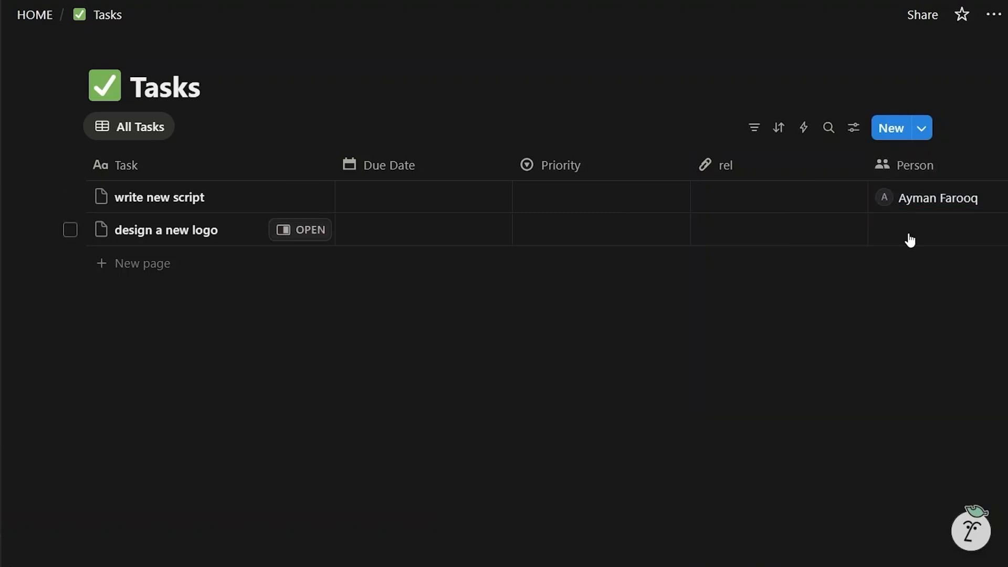
left_click(859, 289)
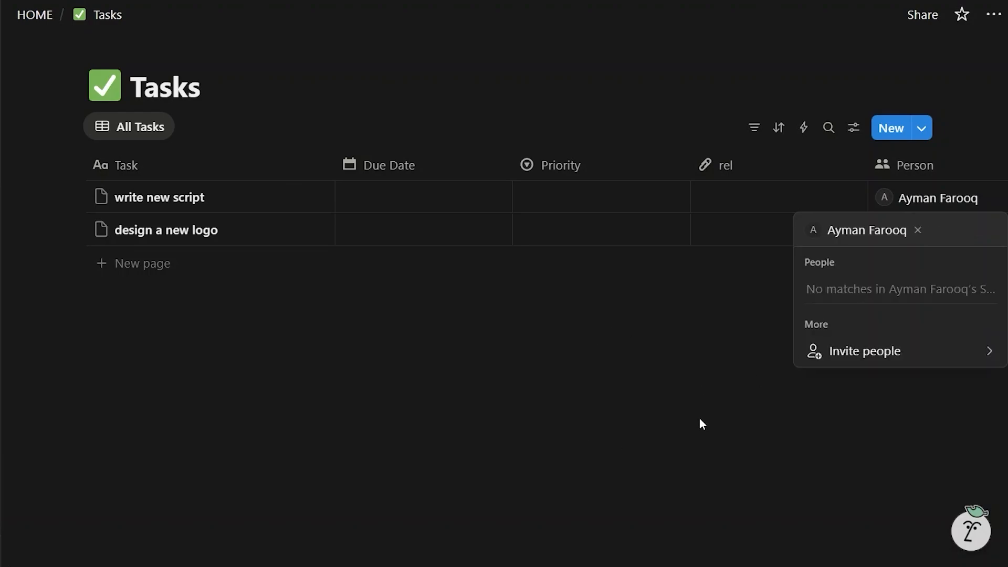
key("Escape")
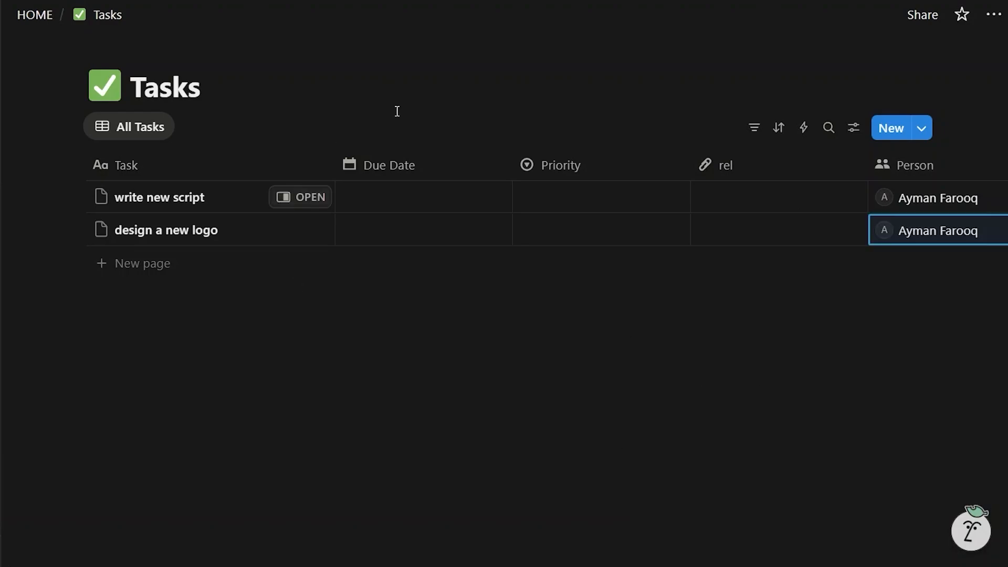
left_click(380, 293)
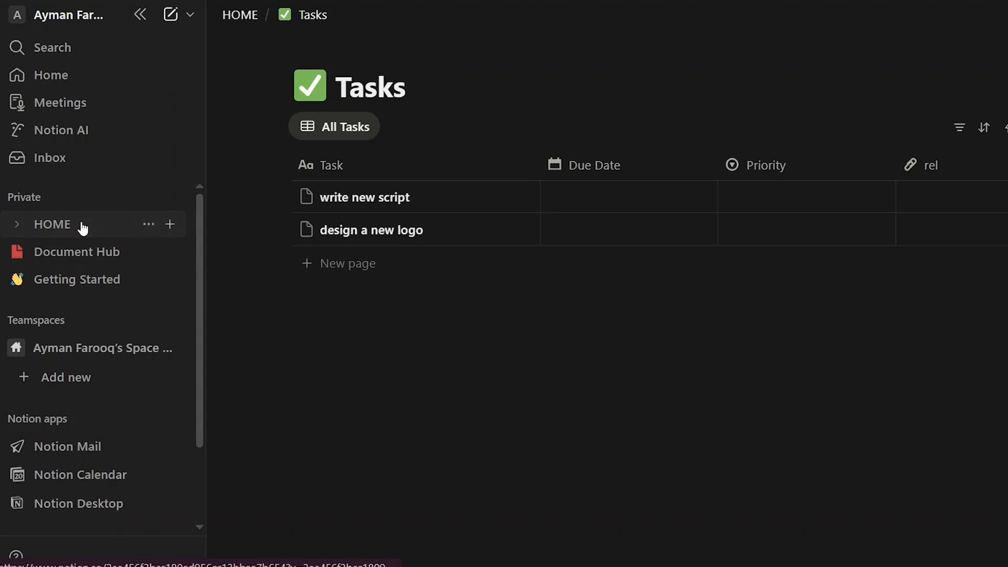
Move the Document Hub database to the trash and confirm deleting all its pages
left_click(82, 227)
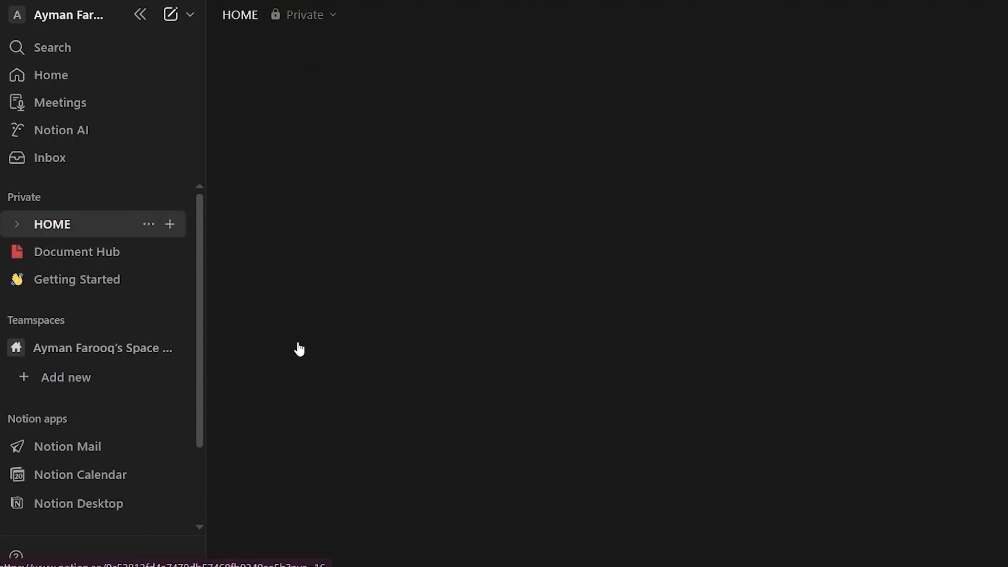
left_click(124, 265)
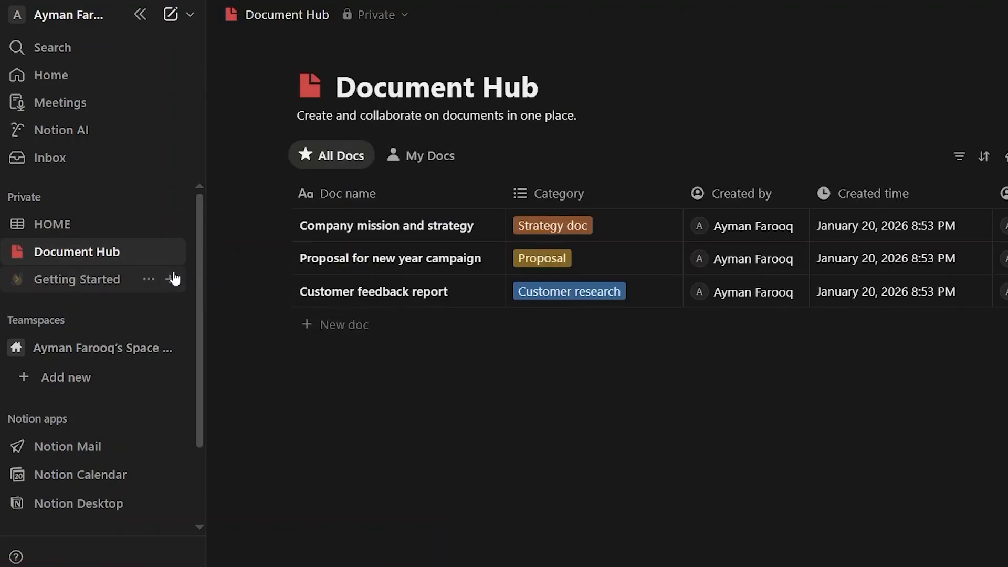
left_click(148, 252)
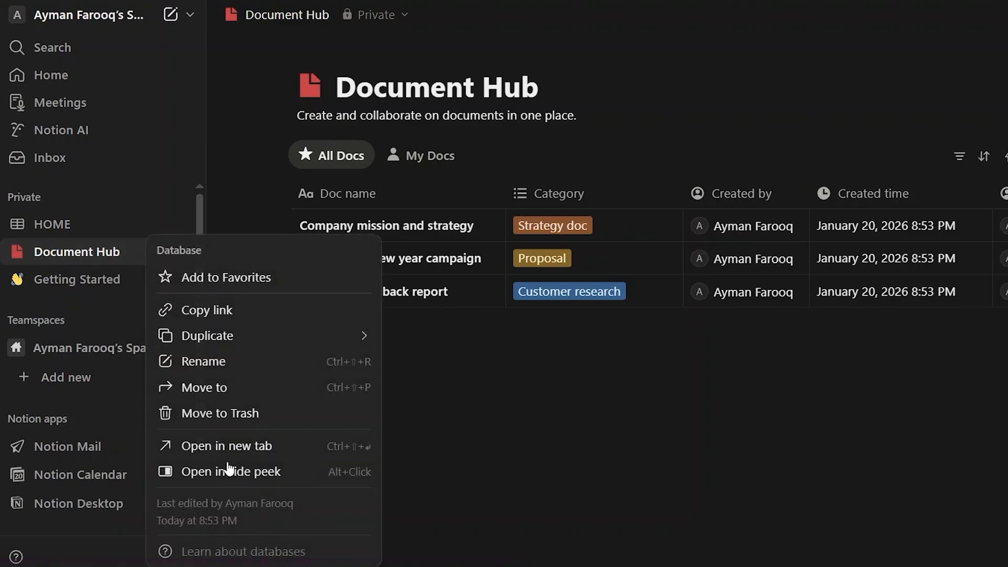
left_click(222, 413)
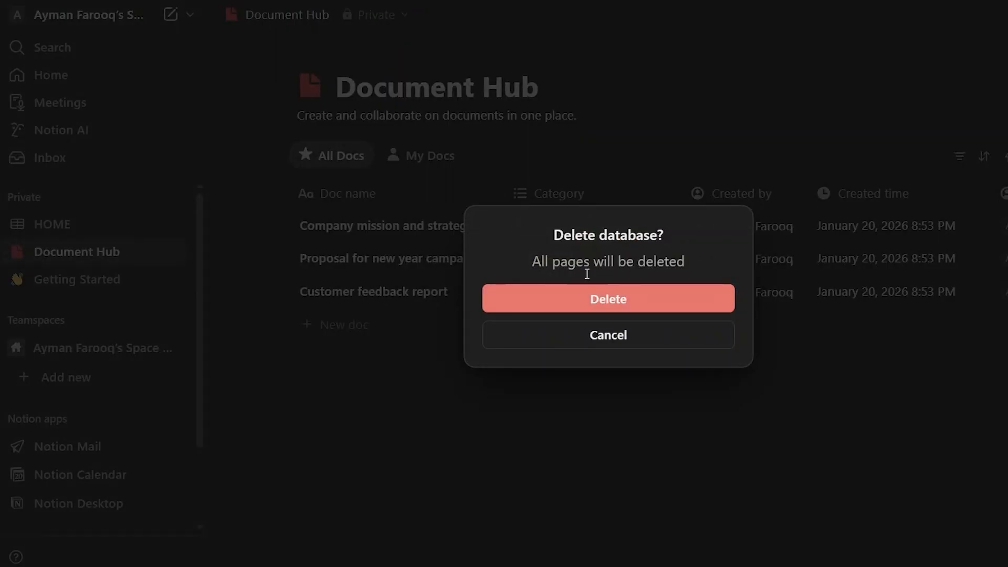
left_click(596, 299)
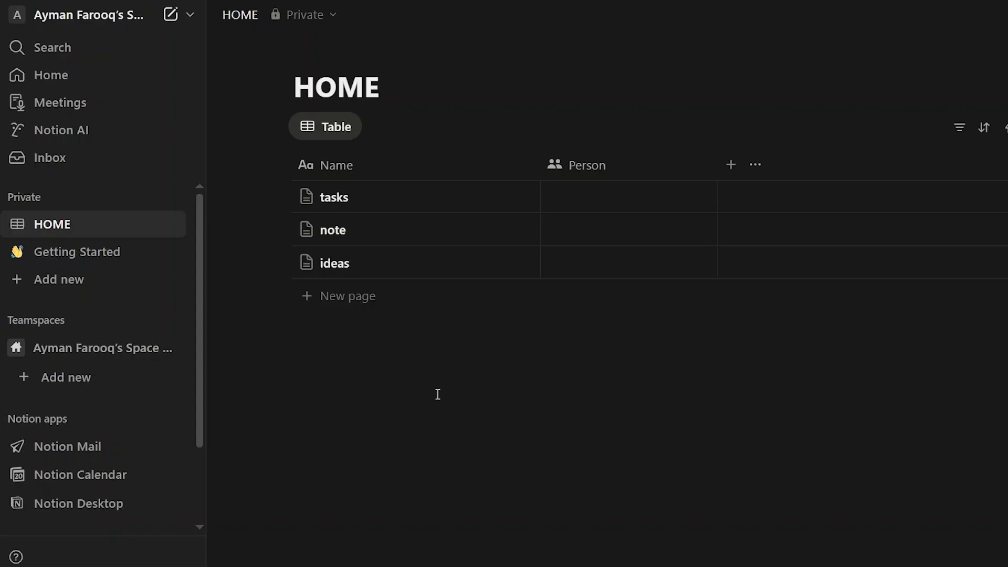